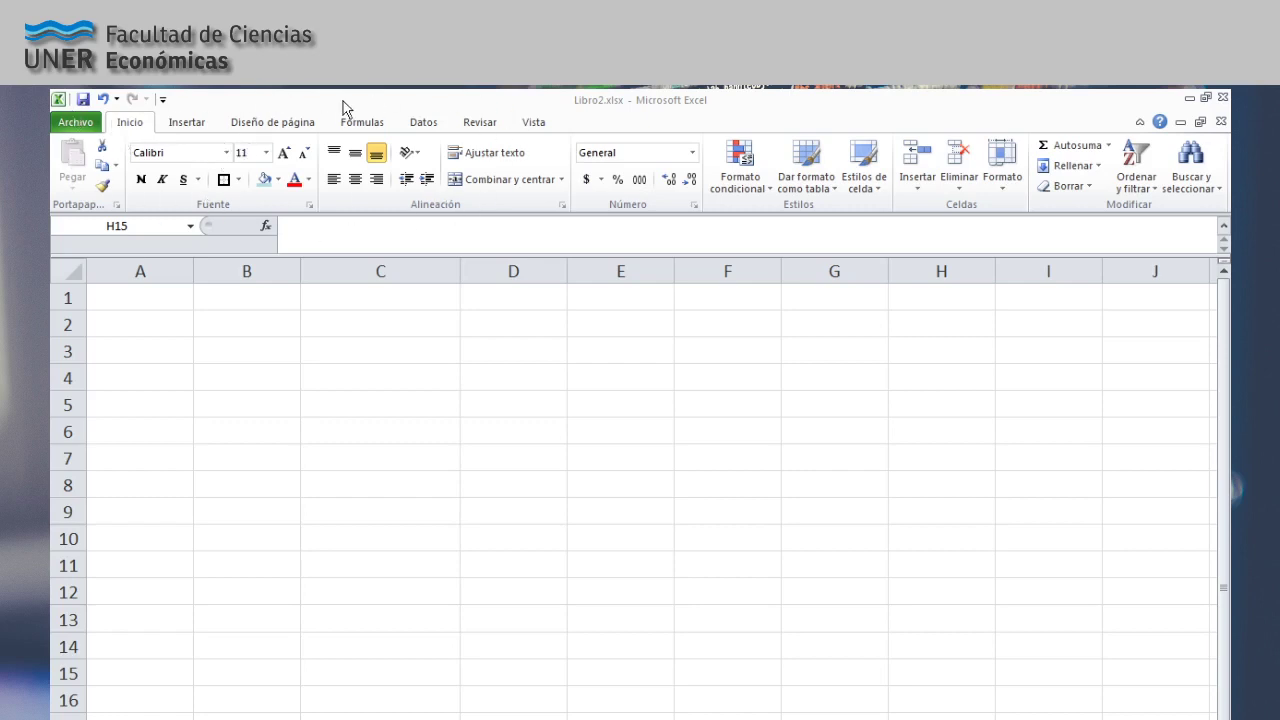
Review the available command groups from Insertar through Vista, and return to the Inicio commands.
left_click(186, 122)
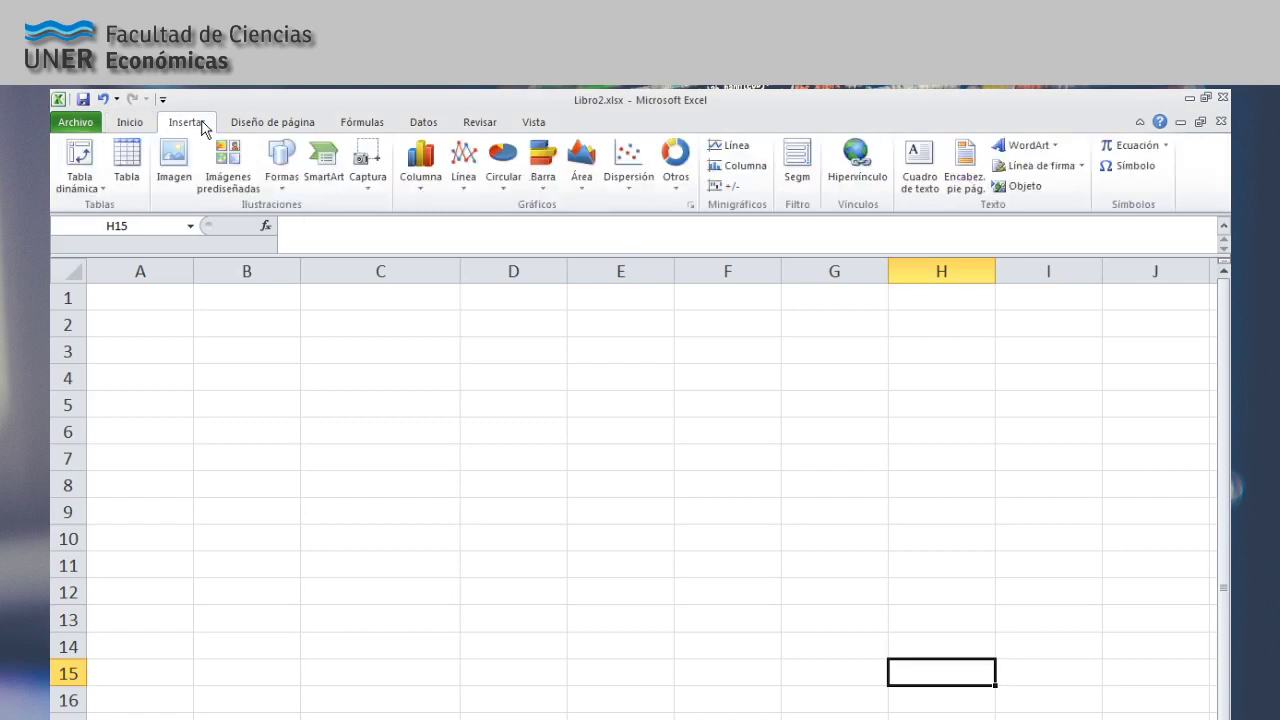
left_click(300, 124)
left_click(386, 128)
left_click(423, 130)
left_click(478, 133)
left_click(524, 136)
left_click(470, 134)
left_click(445, 125)
left_click(382, 128)
left_click(306, 127)
left_click(216, 126)
left_click(129, 127)
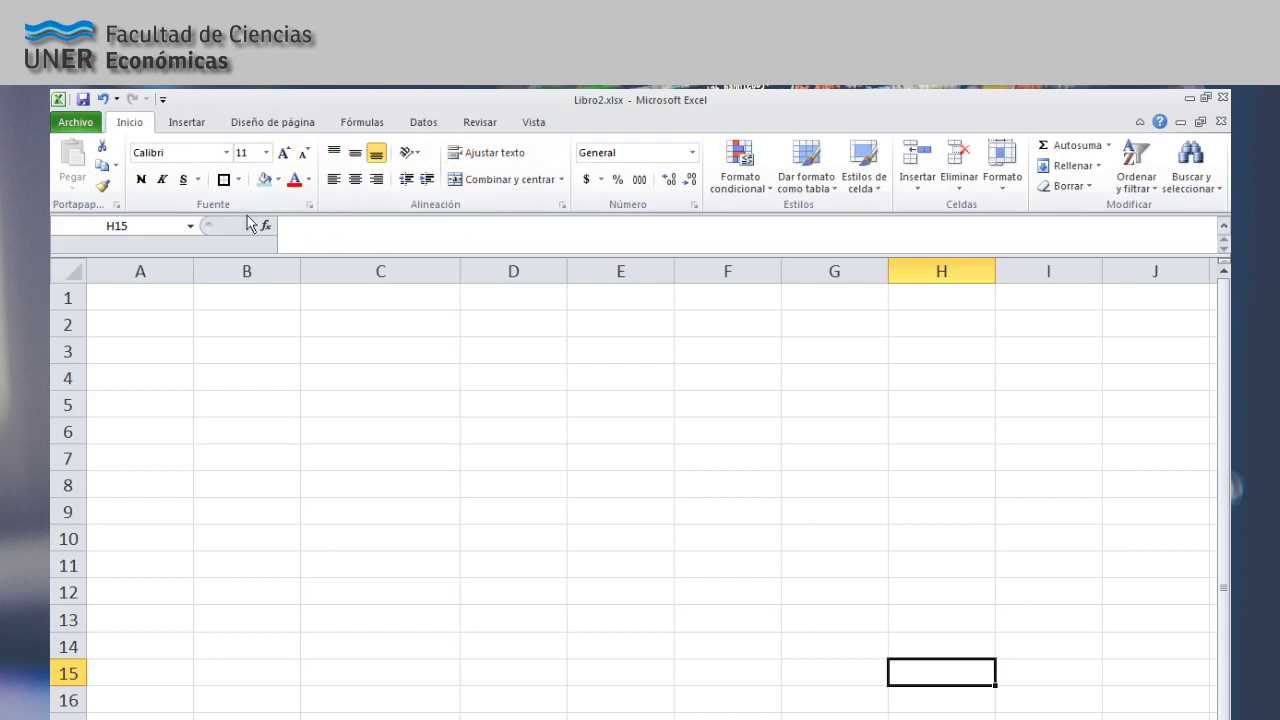
Examine the full cell alignment settings and close them without applying any changes.
left_click(565, 207)
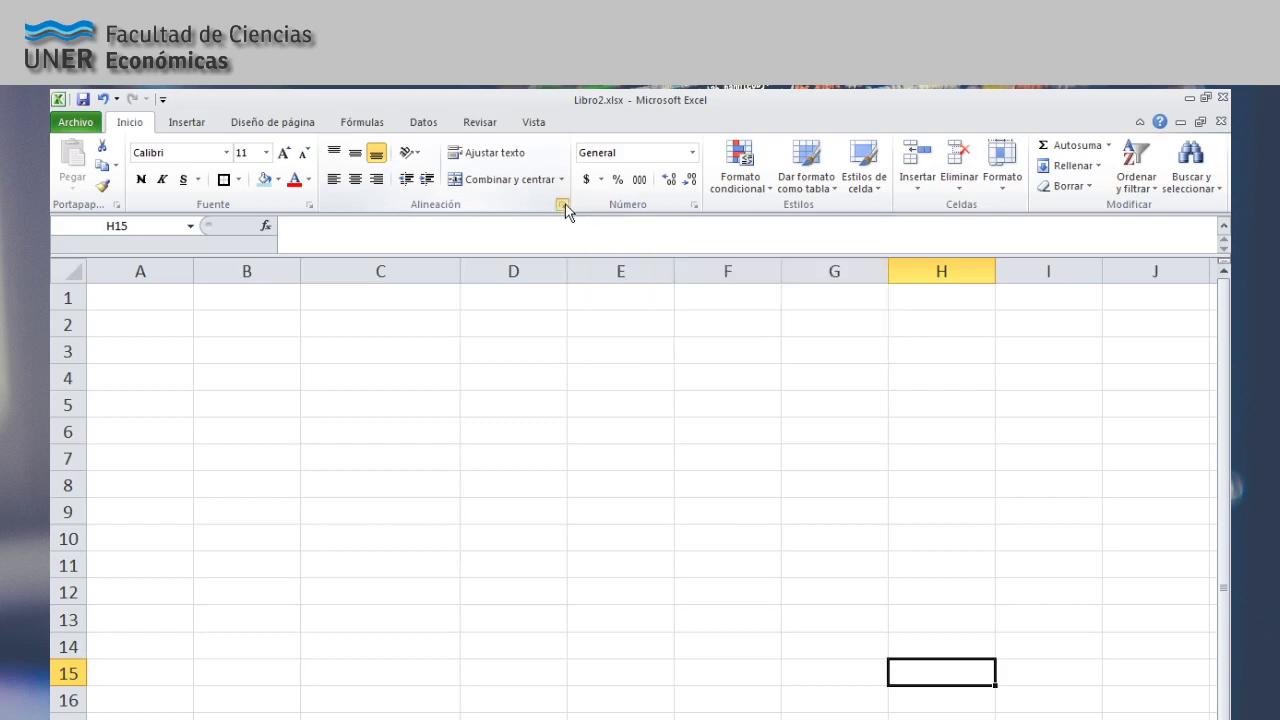
left_click_drag(652, 170, 588, 172)
left_click(724, 556)
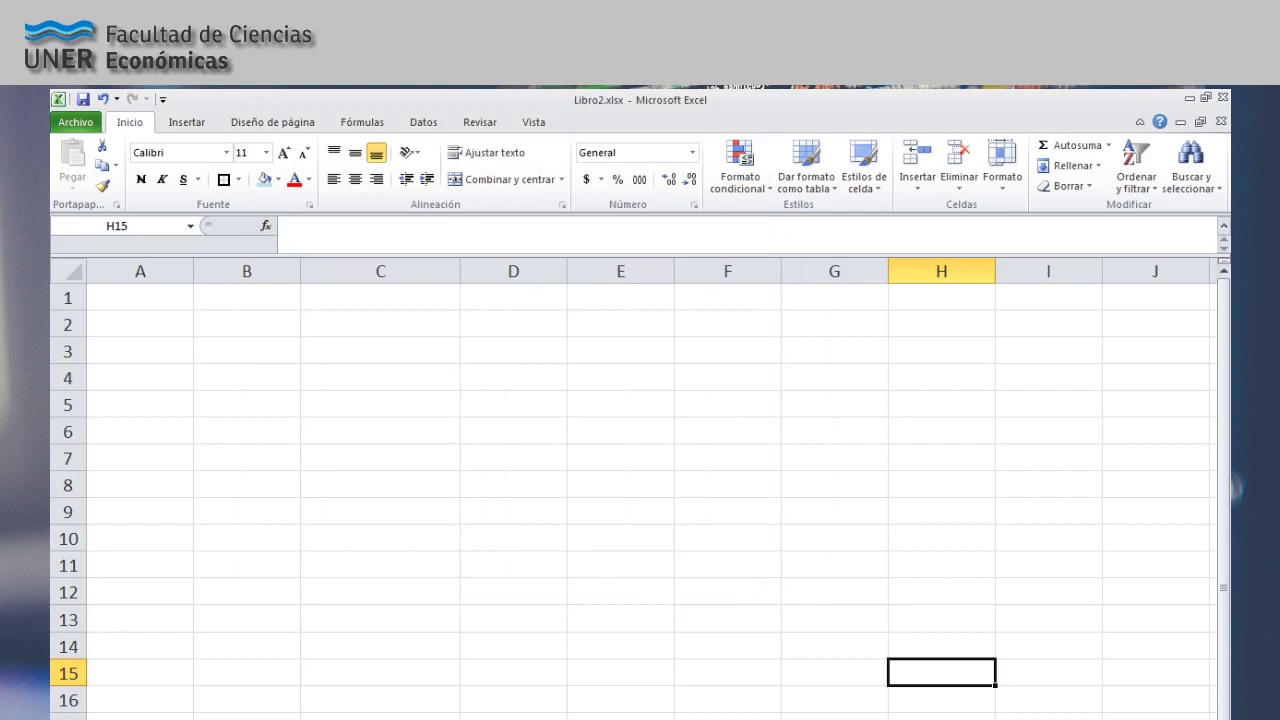
Select the cell block A1:F14, the whole of column D and the whole of row 5 in turn.
left_click(246, 434)
left_click_drag(170, 292, 835, 712)
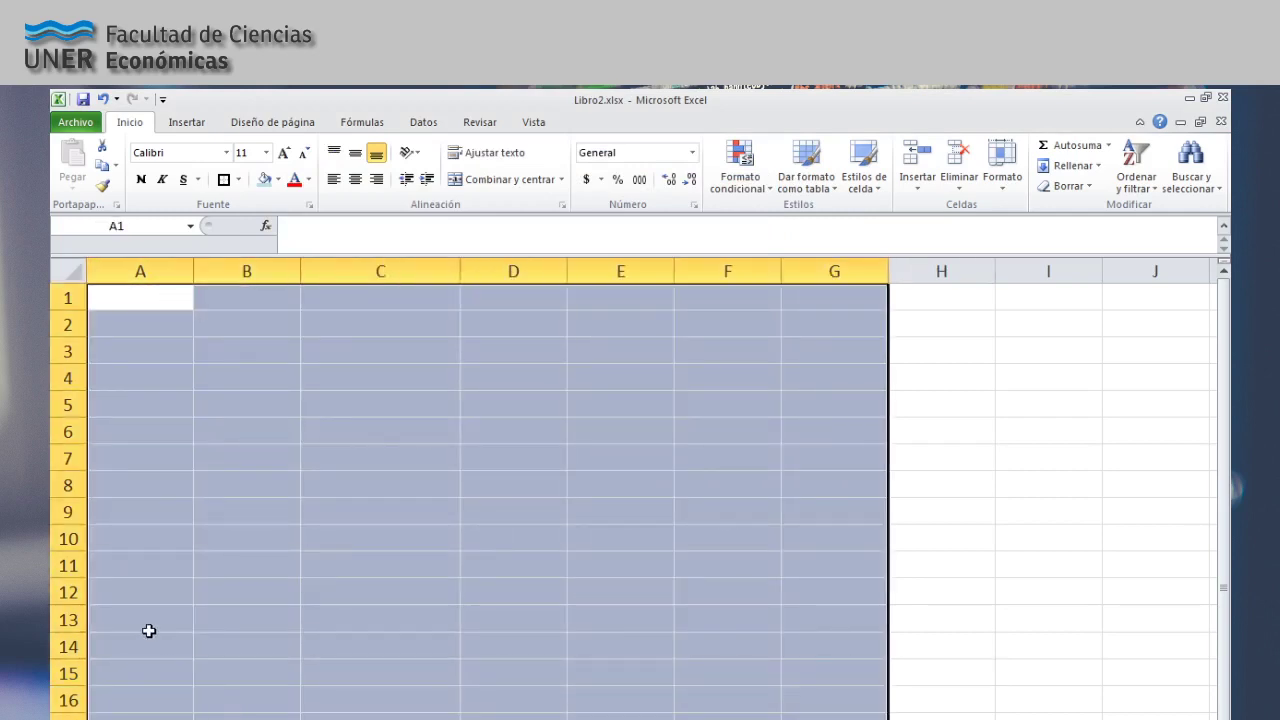
left_click(291, 506)
left_click_drag(177, 297, 689, 640)
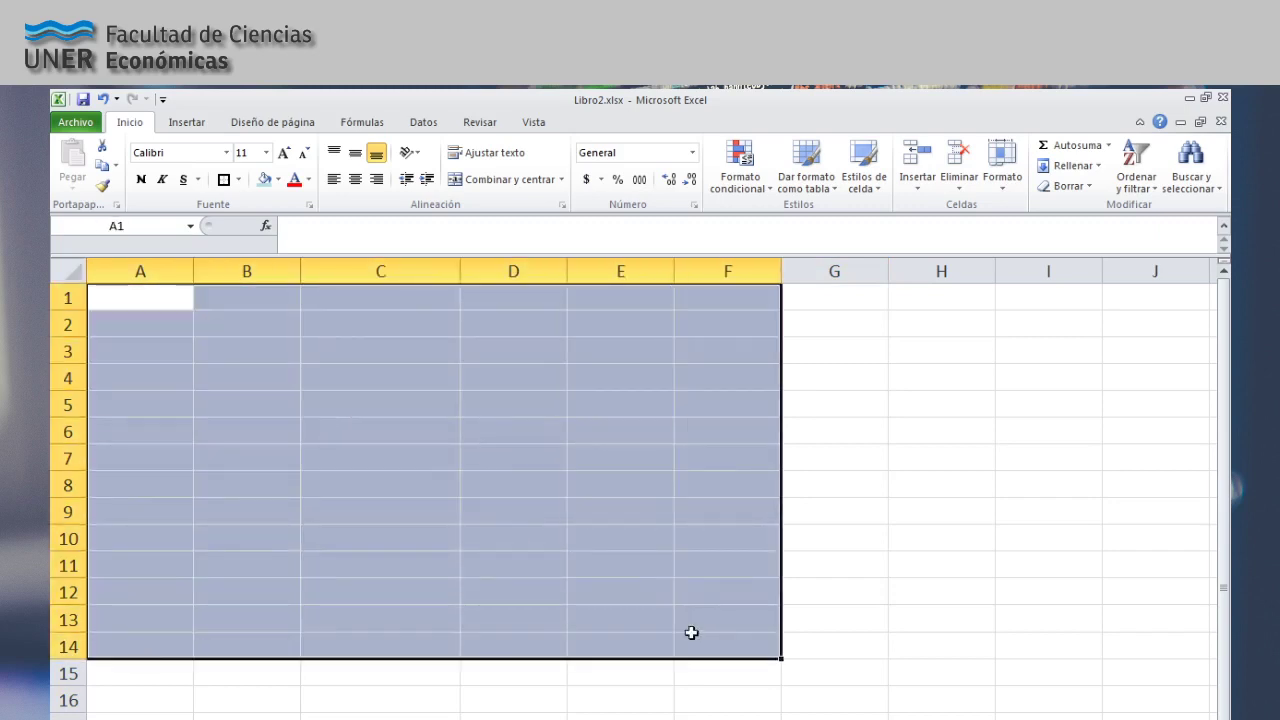
left_click(626, 614)
left_click(537, 270)
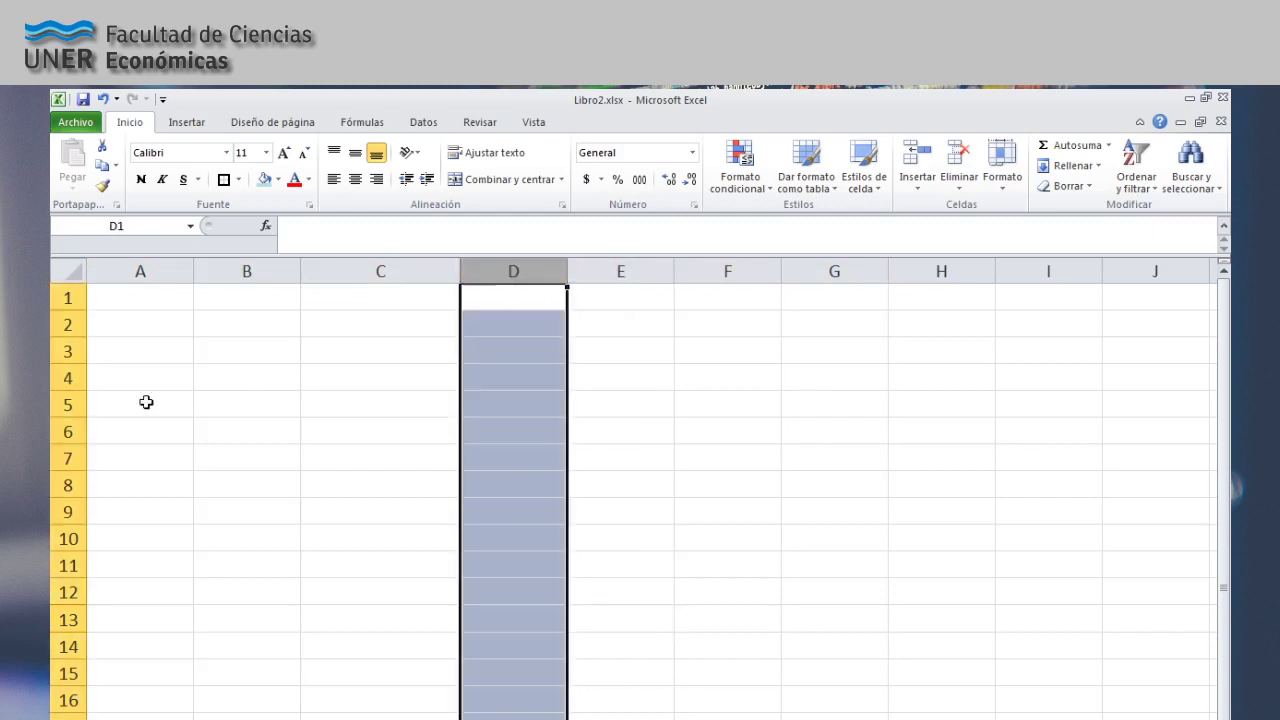
left_click(76, 404)
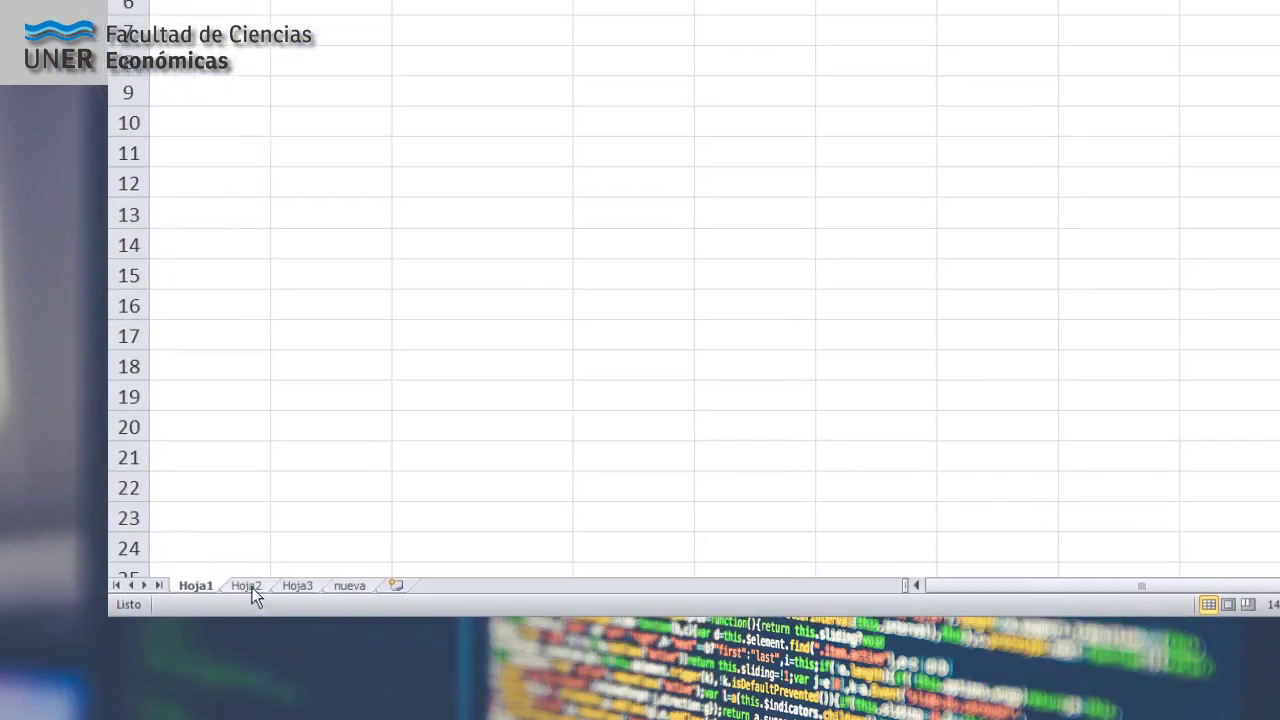
Browse the sheets Hoja2, Hoja3 and nueva, and return to Hoja1.
left_click(250, 586)
left_click(295, 585)
left_click(367, 585)
left_click(296, 586)
left_click(262, 586)
left_click(198, 586)
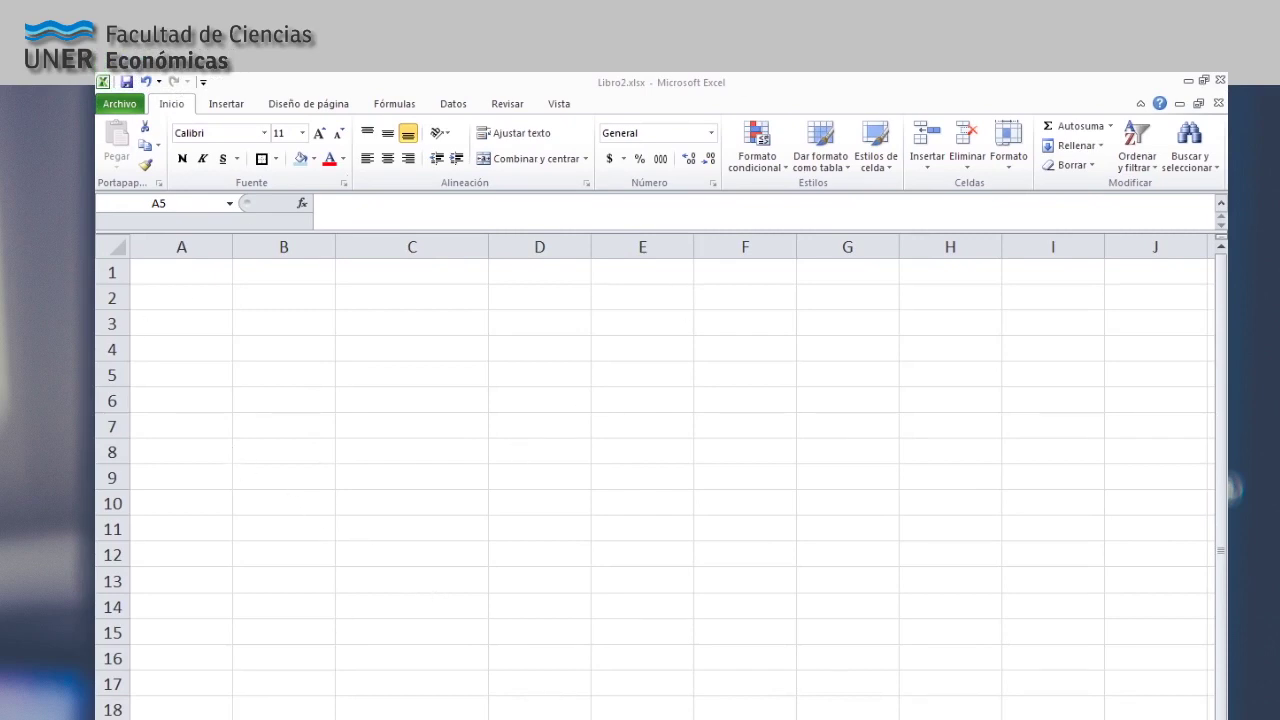
Save the workbook as "libro de excel" in the ESPACIO FORMACIÓN folder.
key("shift+space")
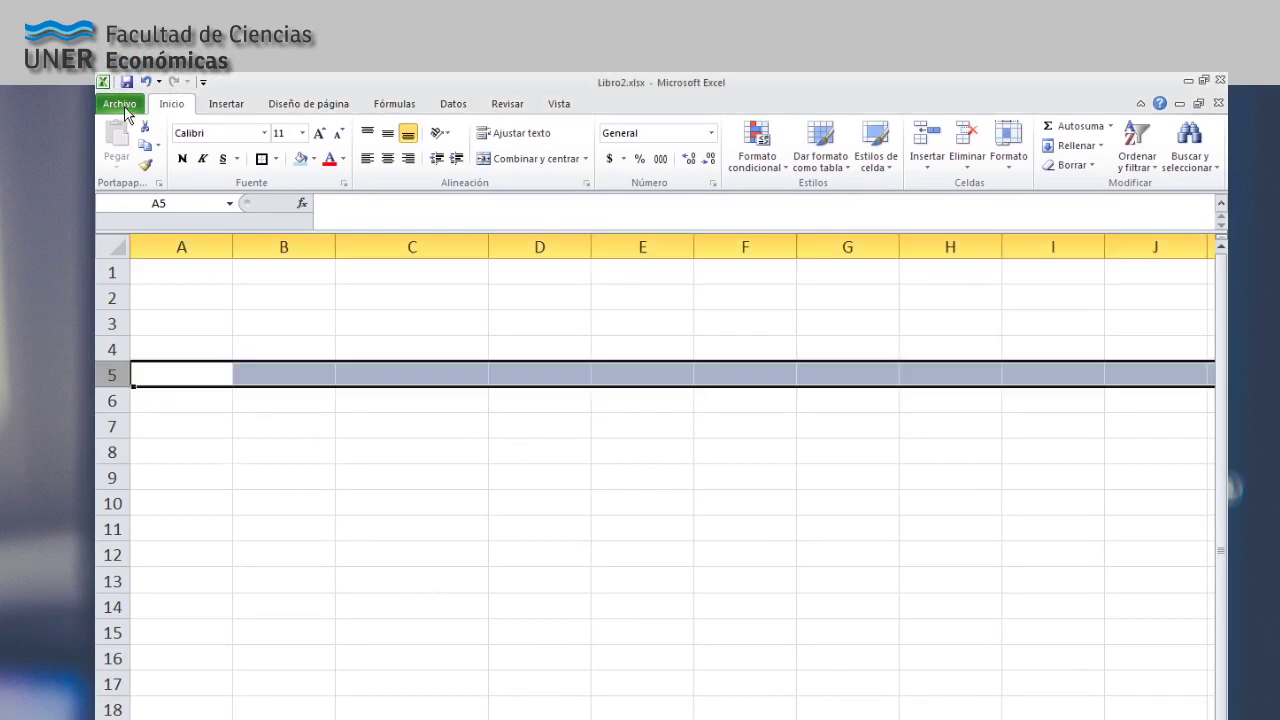
left_click(120, 104)
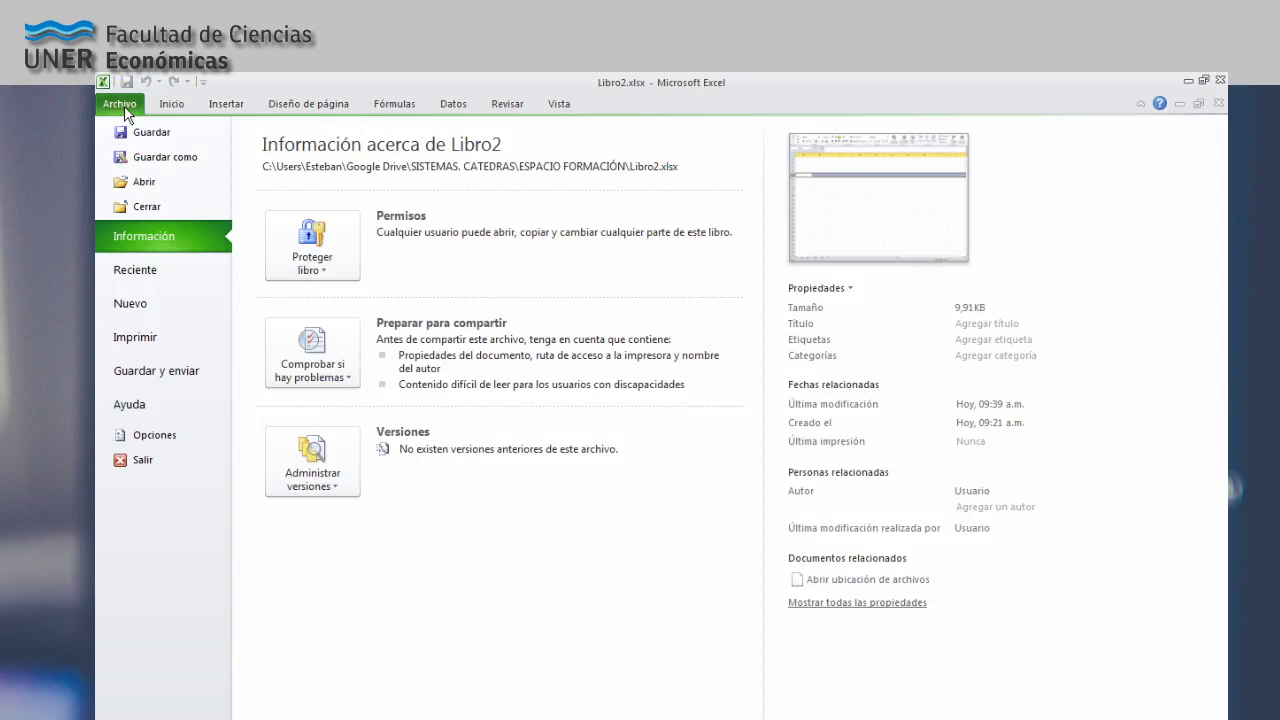
left_click(161, 158)
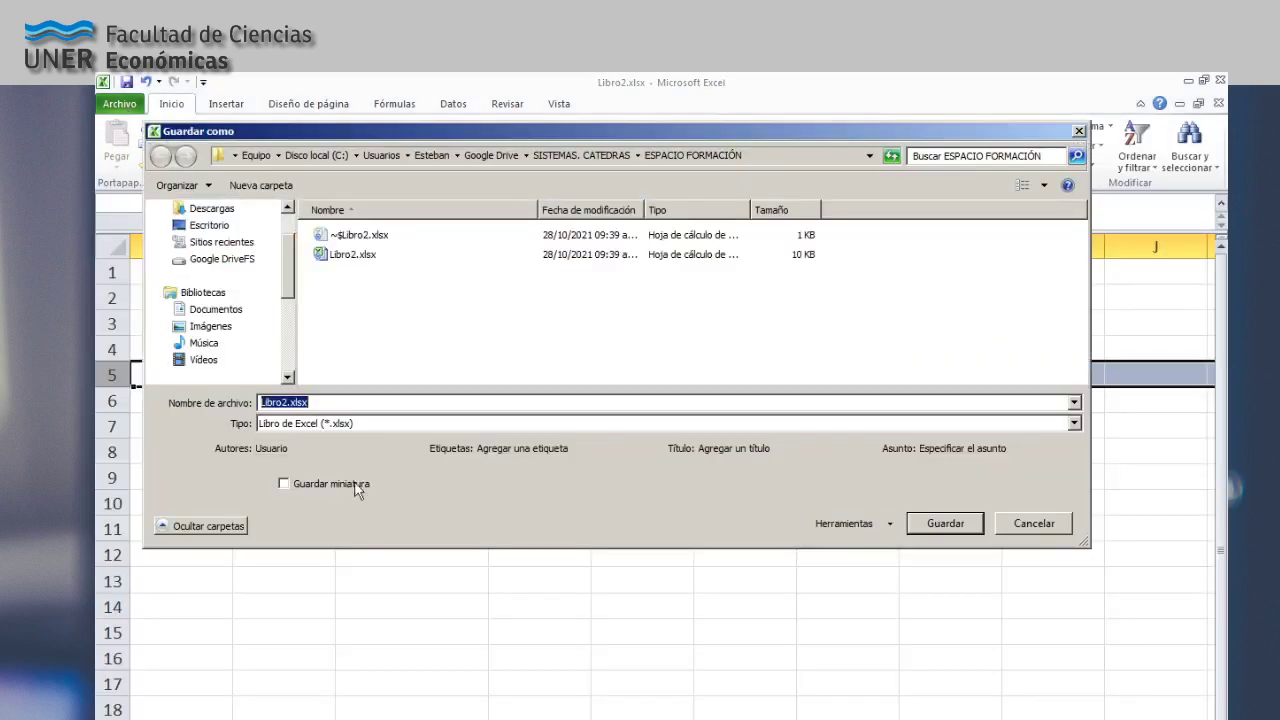
type("libro de exce")
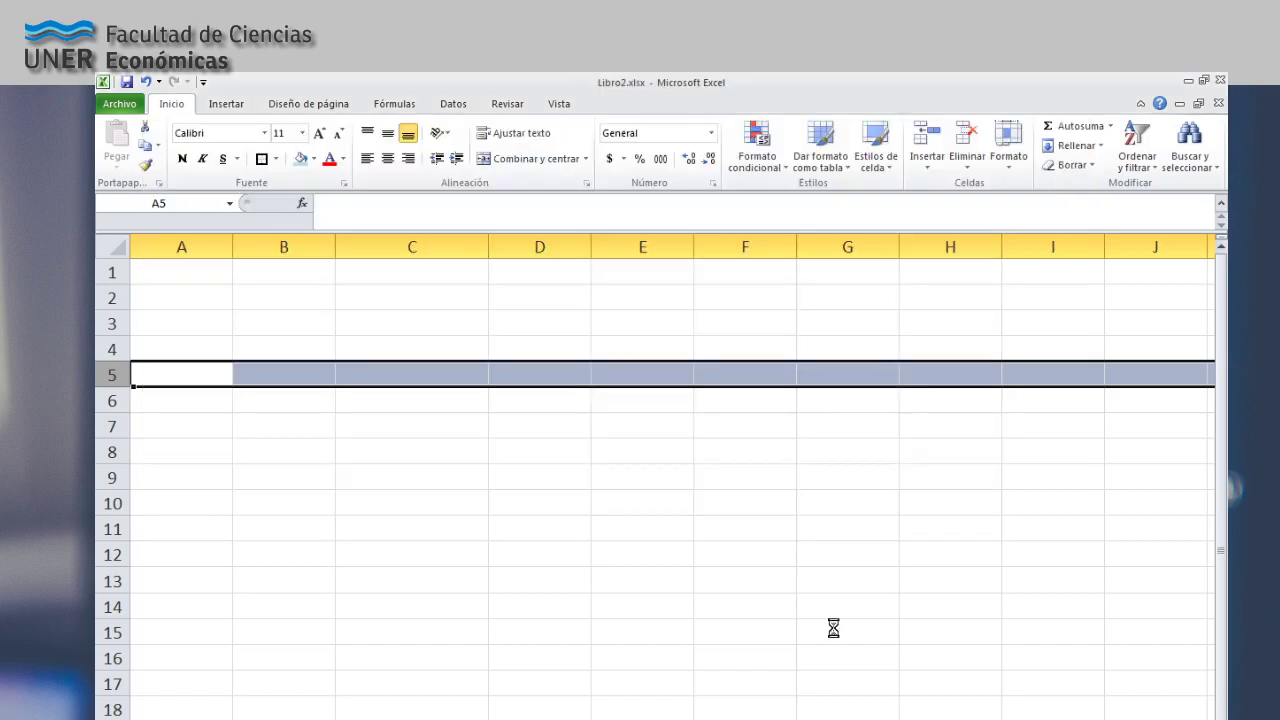
left_click(975, 523)
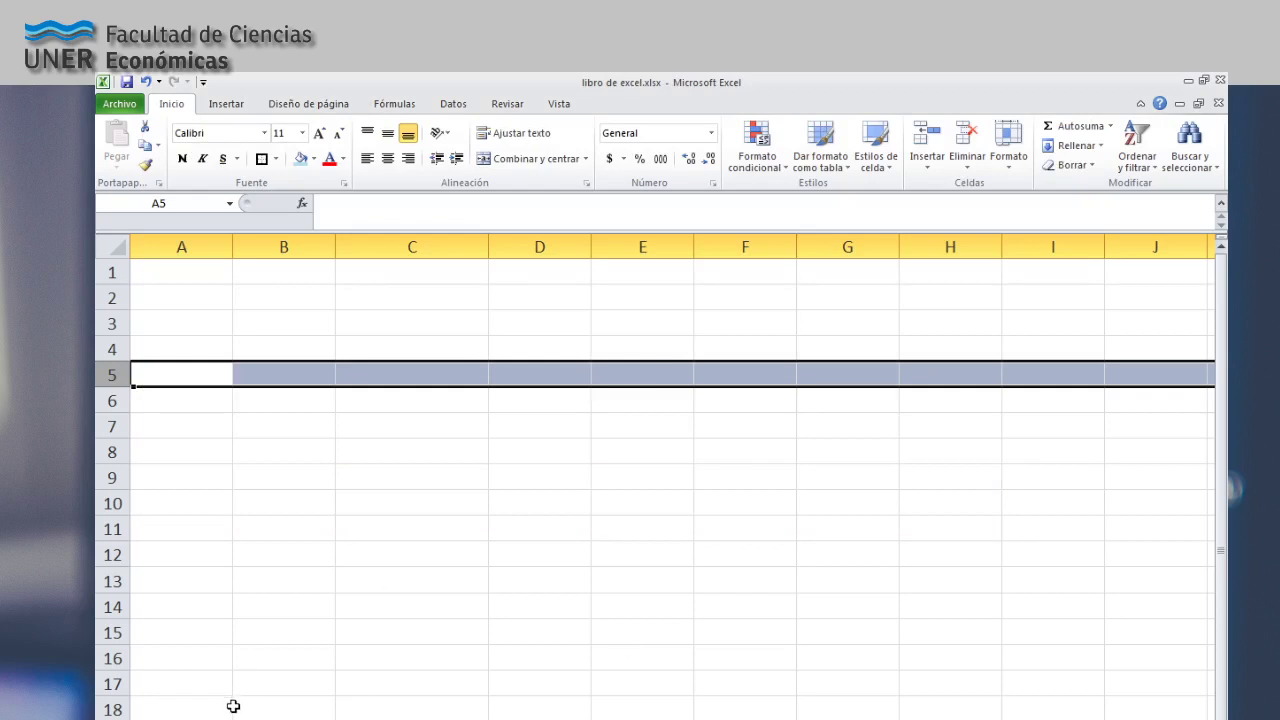
Select the cell block A1:G15, followed by row 6 and column C as separate selections.
left_click(340, 612)
left_click_drag(255, 272, 228, 274)
left_click(289, 406)
left_click_drag(206, 268, 860, 642)
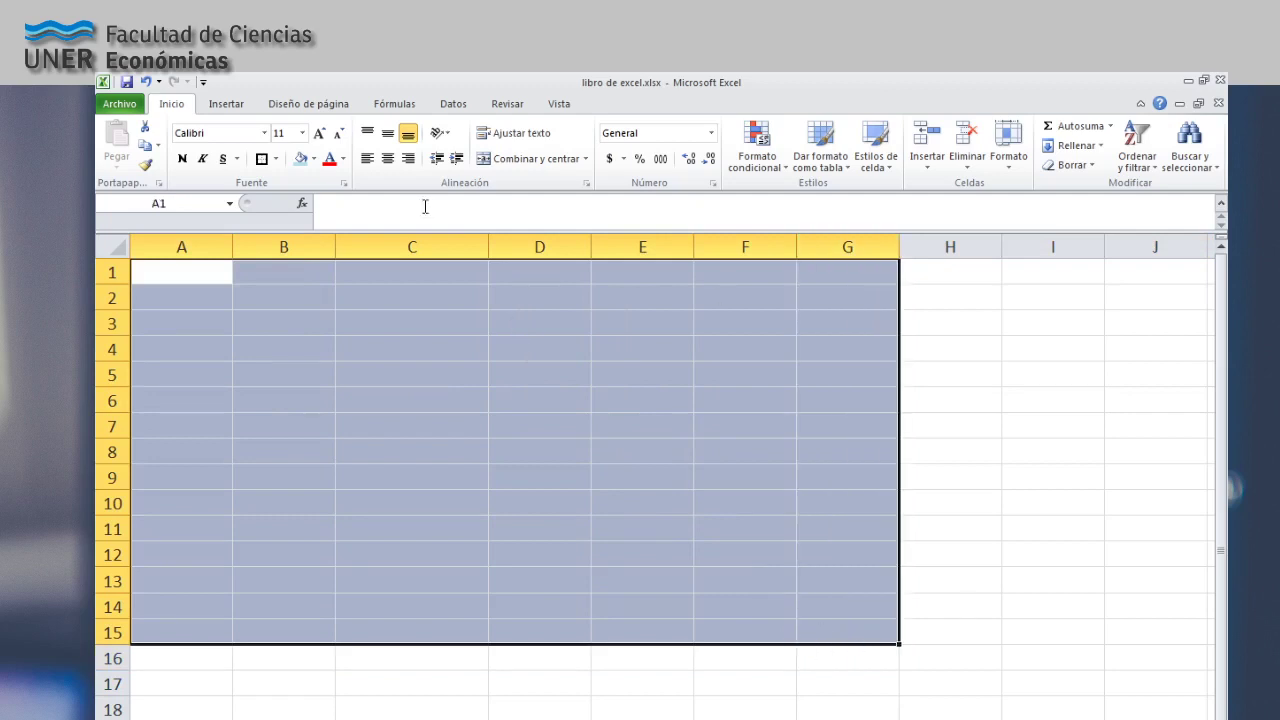
left_click(293, 339)
left_click(446, 247)
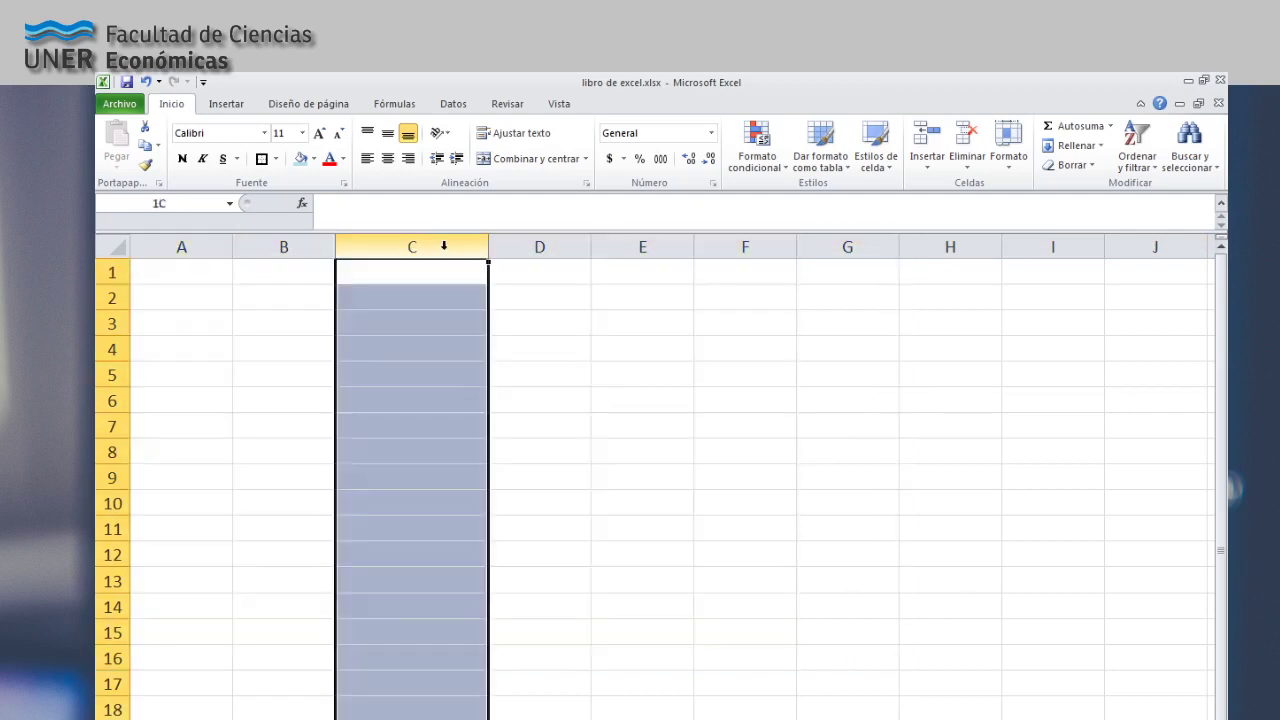
left_click(113, 400)
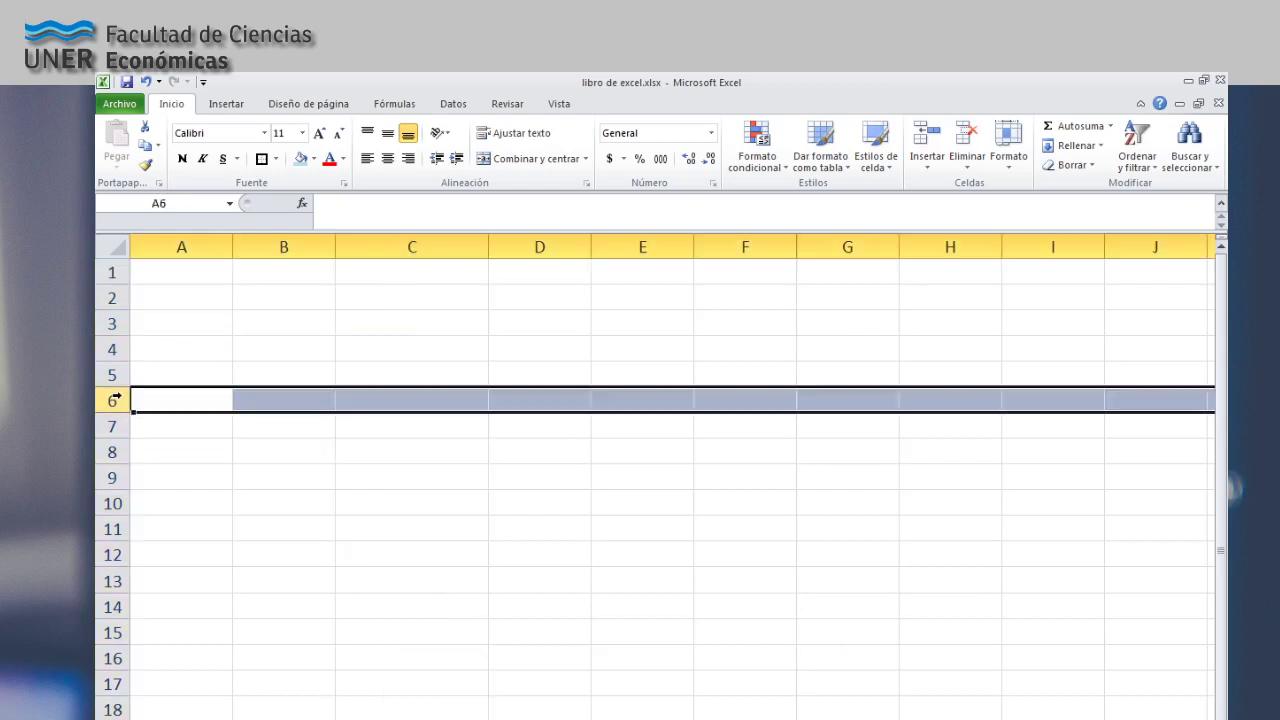
left_click(426, 394)
left_click(427, 247)
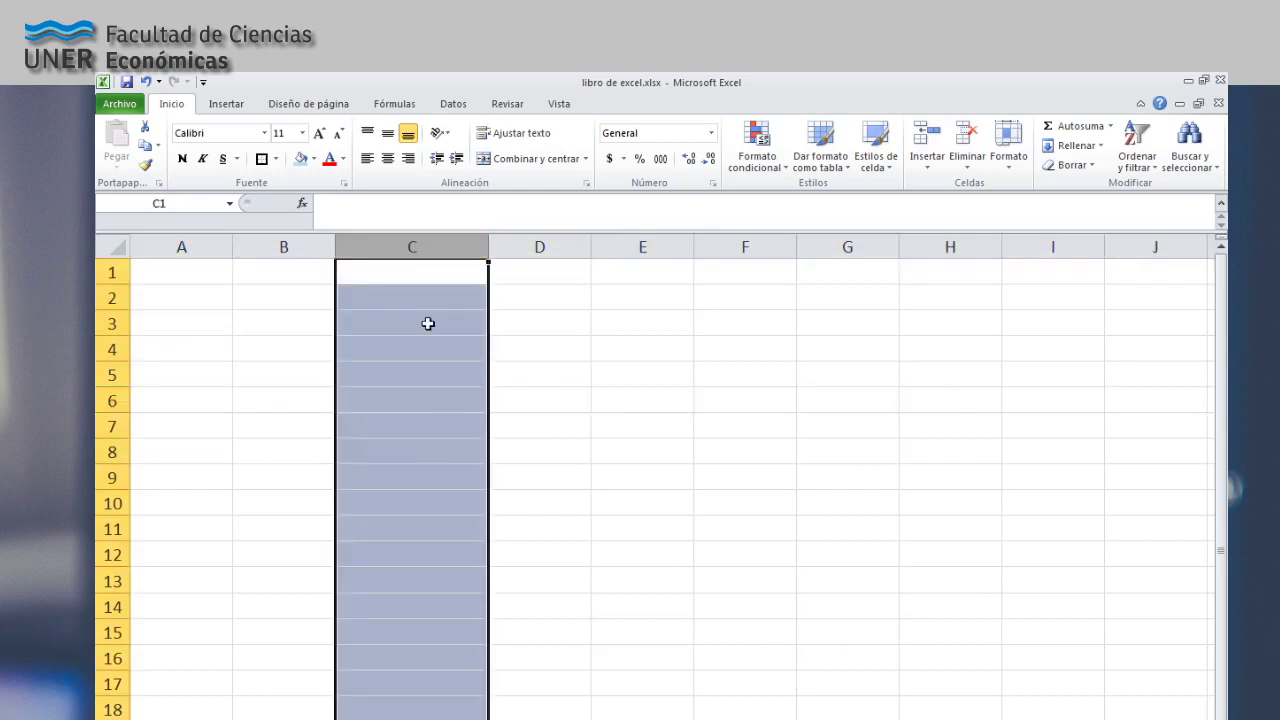
Narrow column C slightly and select cell C5.
left_click(302, 377)
left_click(397, 368)
left_click(424, 402)
left_click(413, 375)
left_click_drag(489, 247, 453, 249)
left_click(531, 400)
left_click(421, 375)
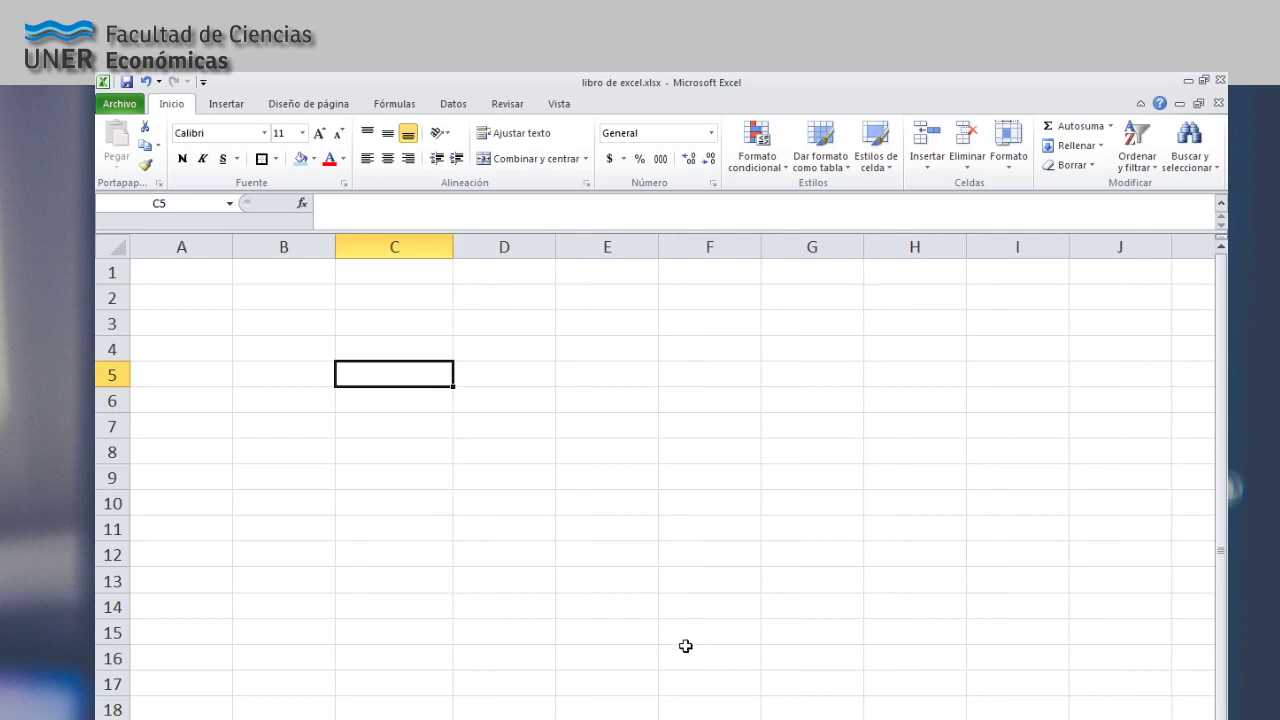
Select column C together with row 5 to show how they intersect at cell C5.
left_click(399, 240)
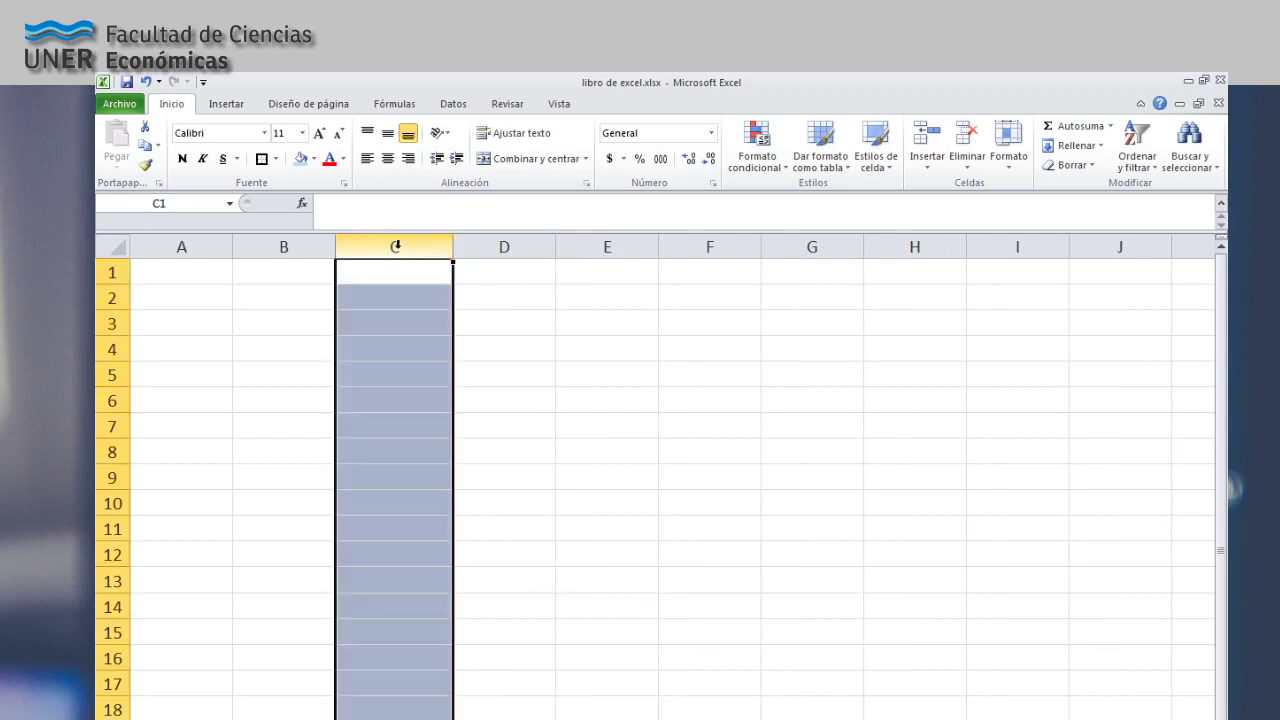
left_click(108, 376, "ctrl")
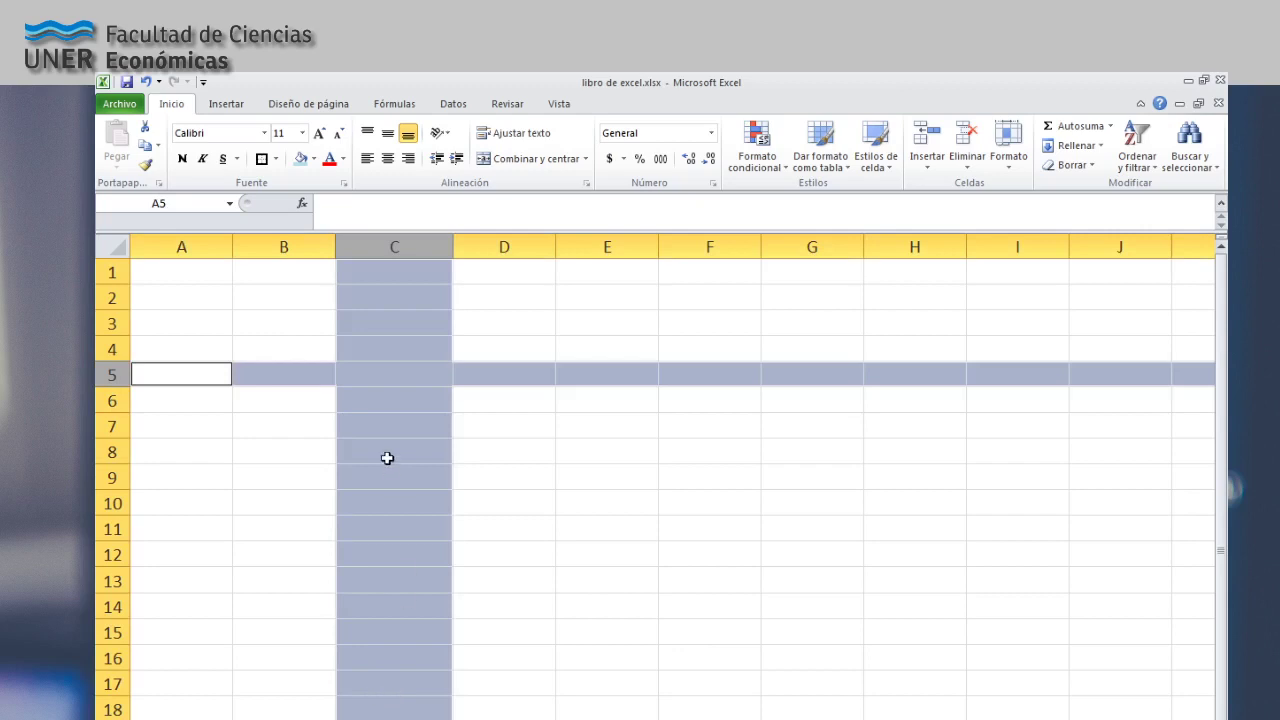
left_click(387, 371)
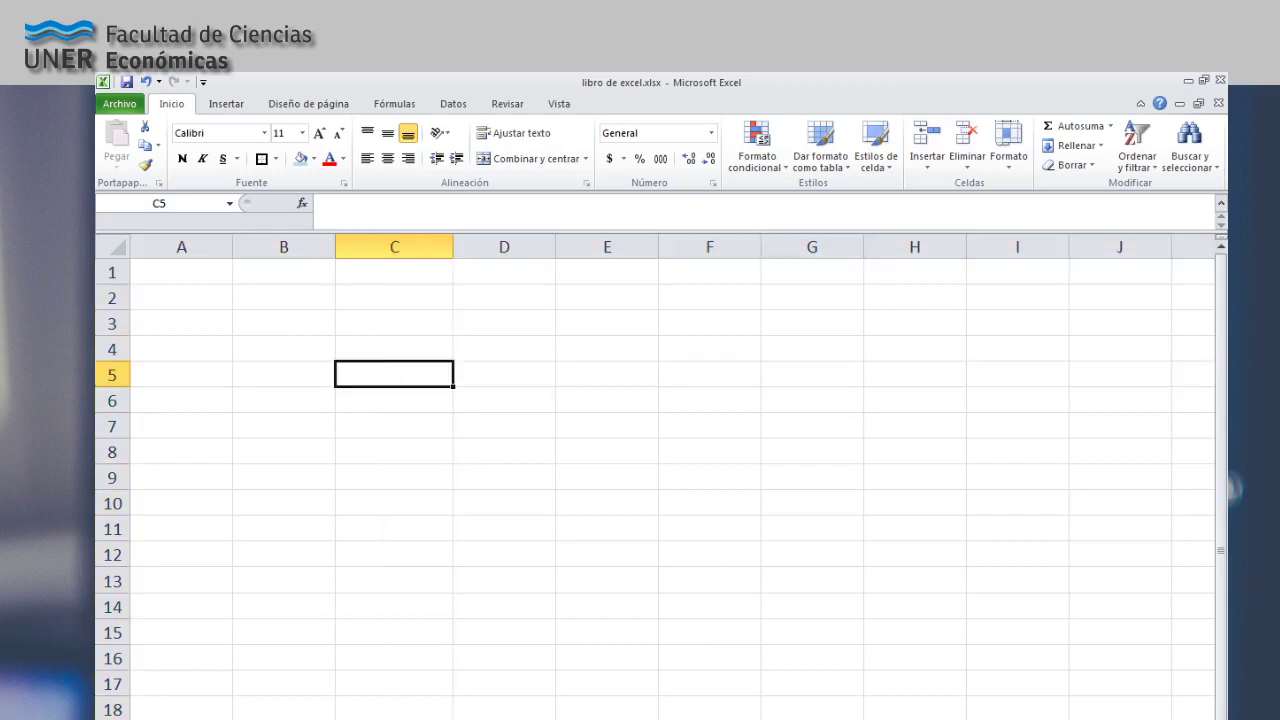
left_click(396, 245)
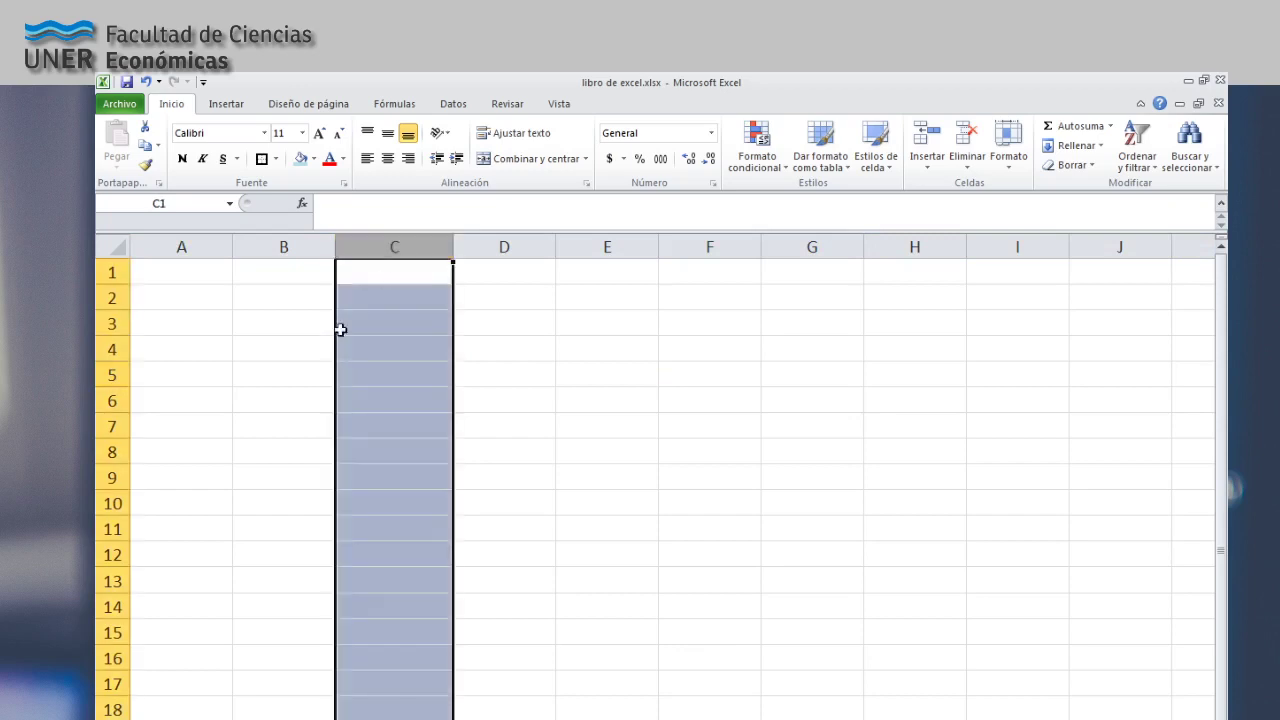
left_click(112, 375)
Enter the text "Esta es la celda C5" in cell C5 and keep that cell selected.
left_click(372, 365)
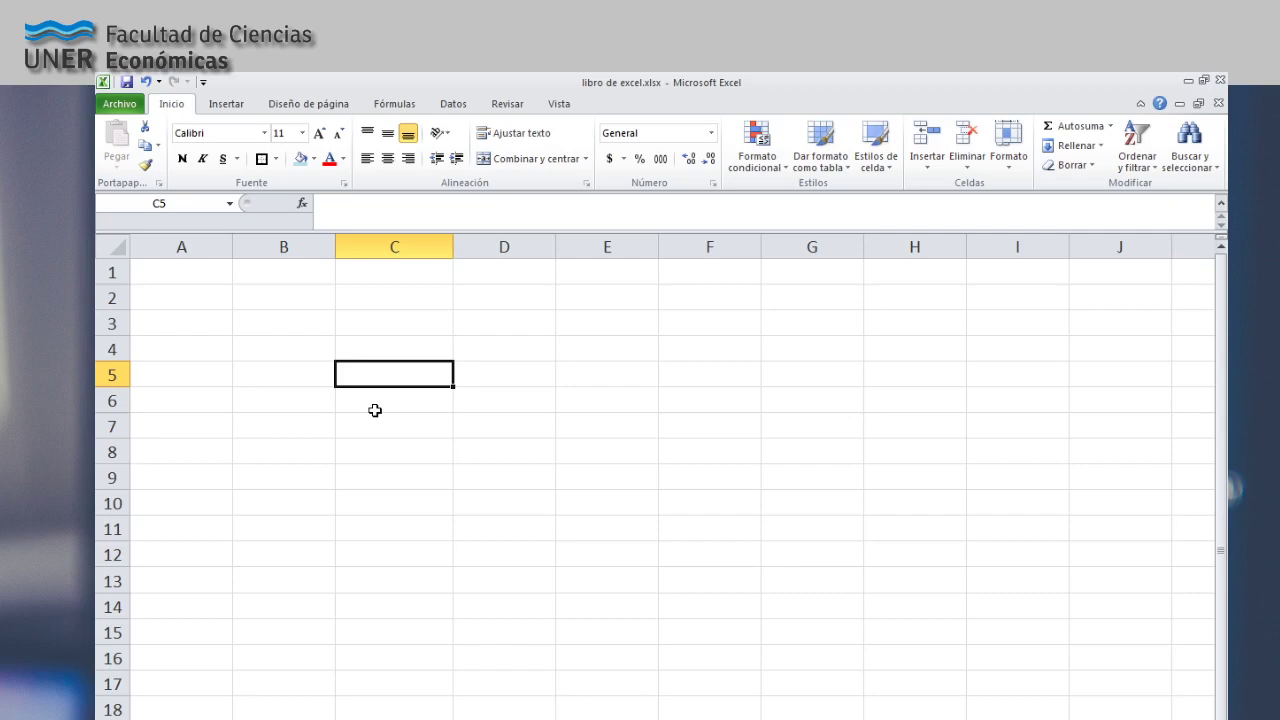
type("Esta es")
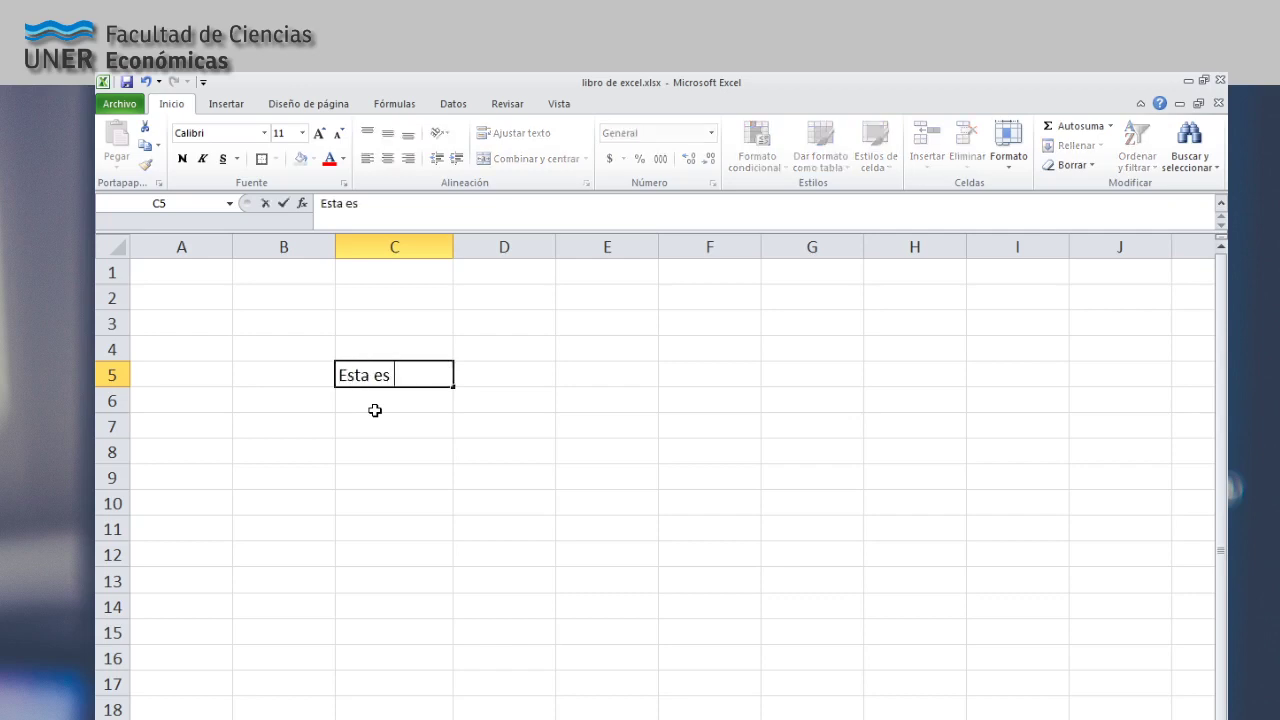
type(" la celda c")
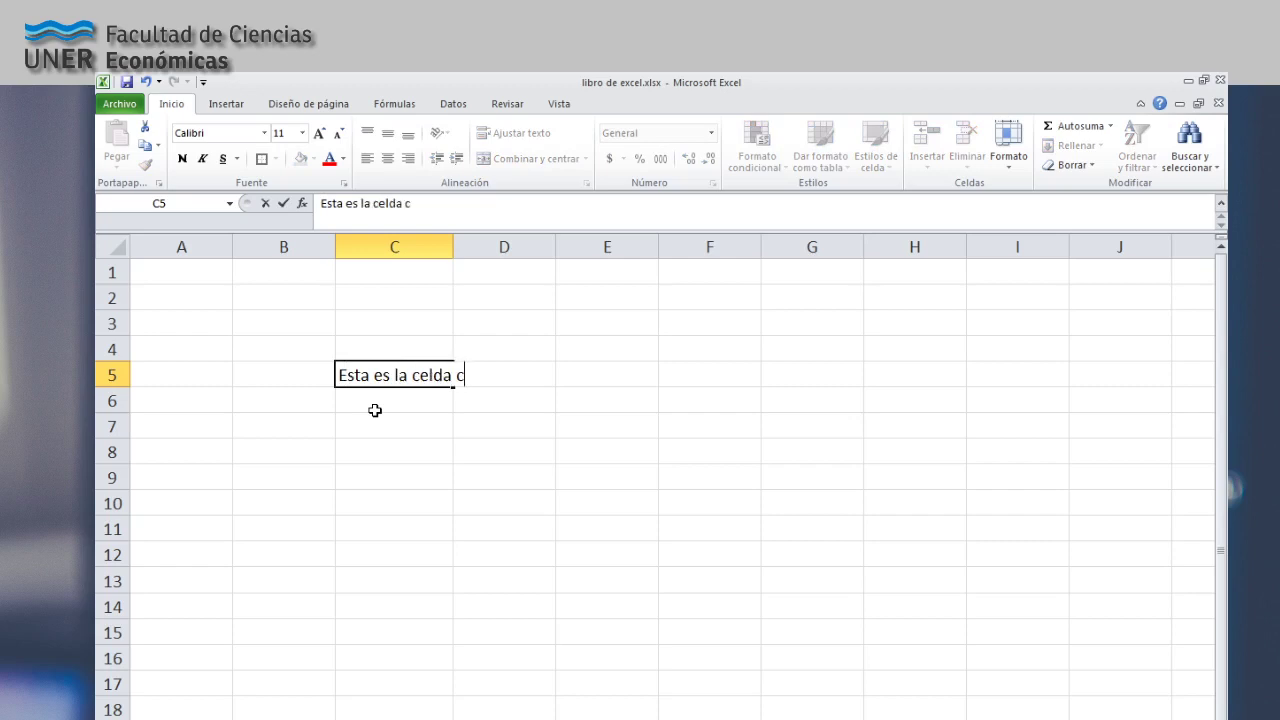
key("BackSpace")
type("C5")
key("Return")
key("Up")
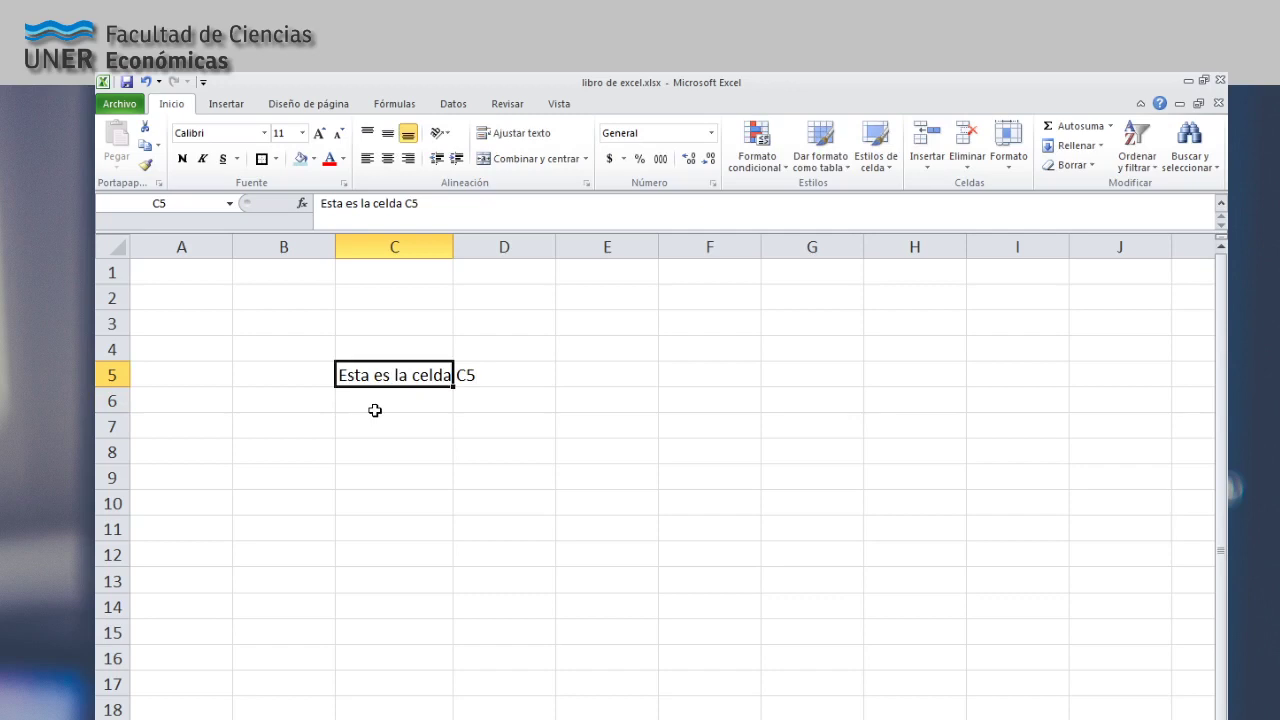
Fit the width of column C to its text and increase the height of row 5.
double_click(454, 247)
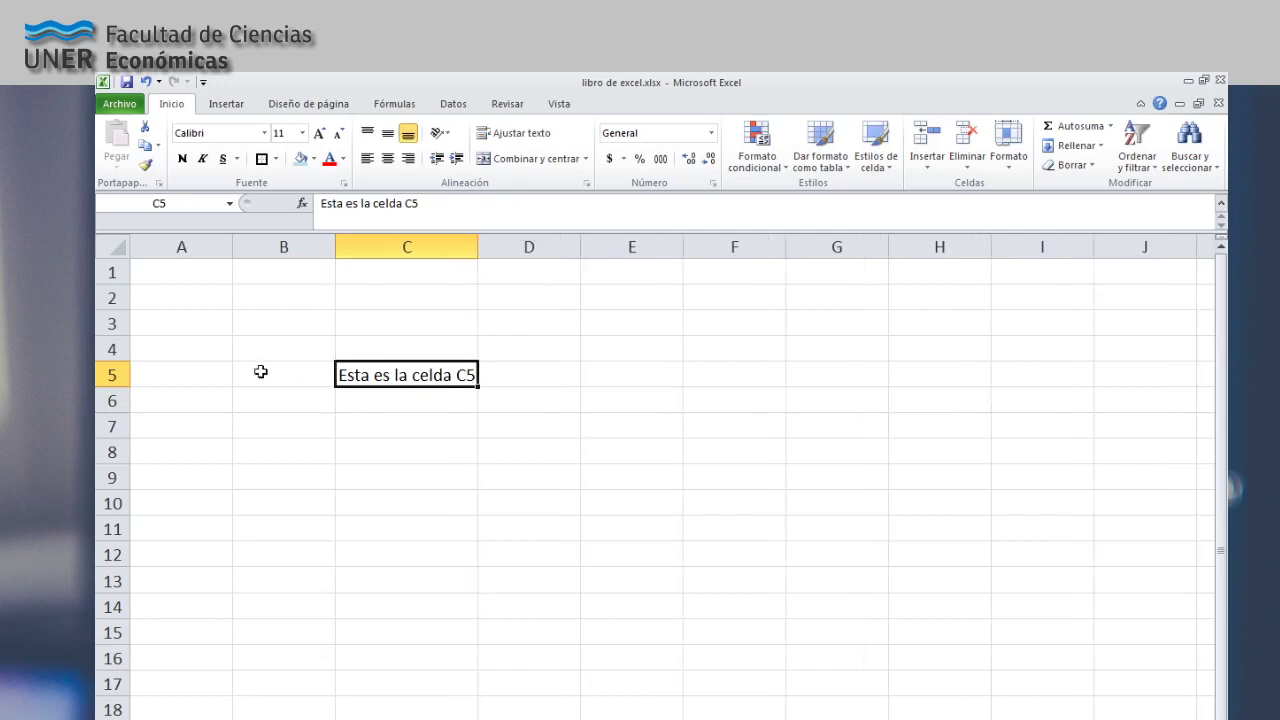
left_click_drag(112, 387, 112, 401)
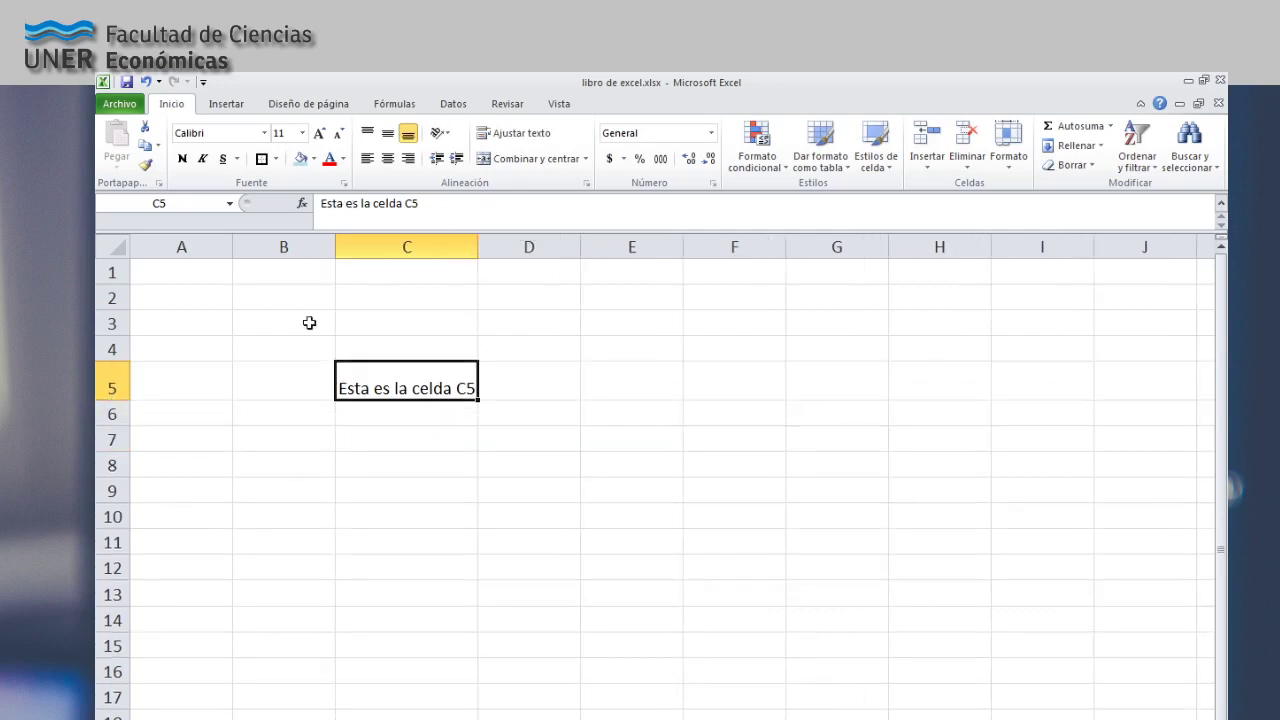
Format cell C5 with middle vertical alignment and a light blue fill, and widen column C slightly.
left_click(388, 133)
left_click(300, 158)
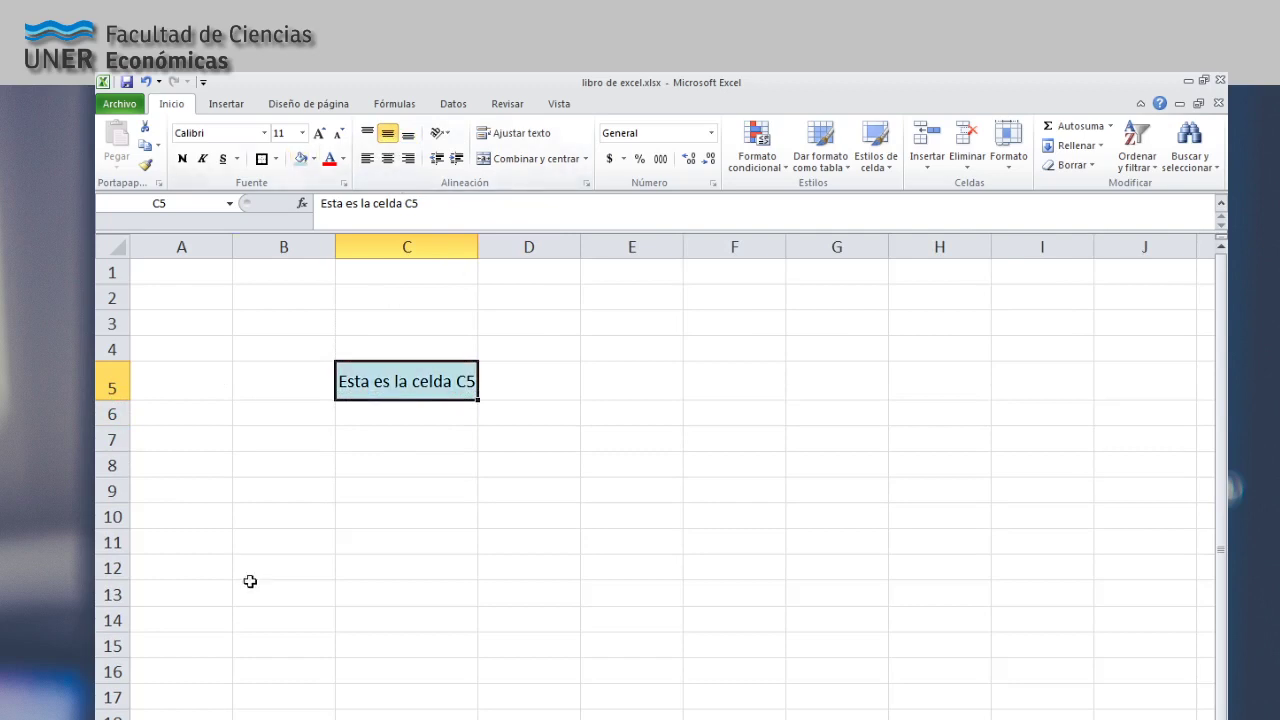
left_click(368, 492)
left_click(420, 390)
left_click_drag(478, 247, 484, 247)
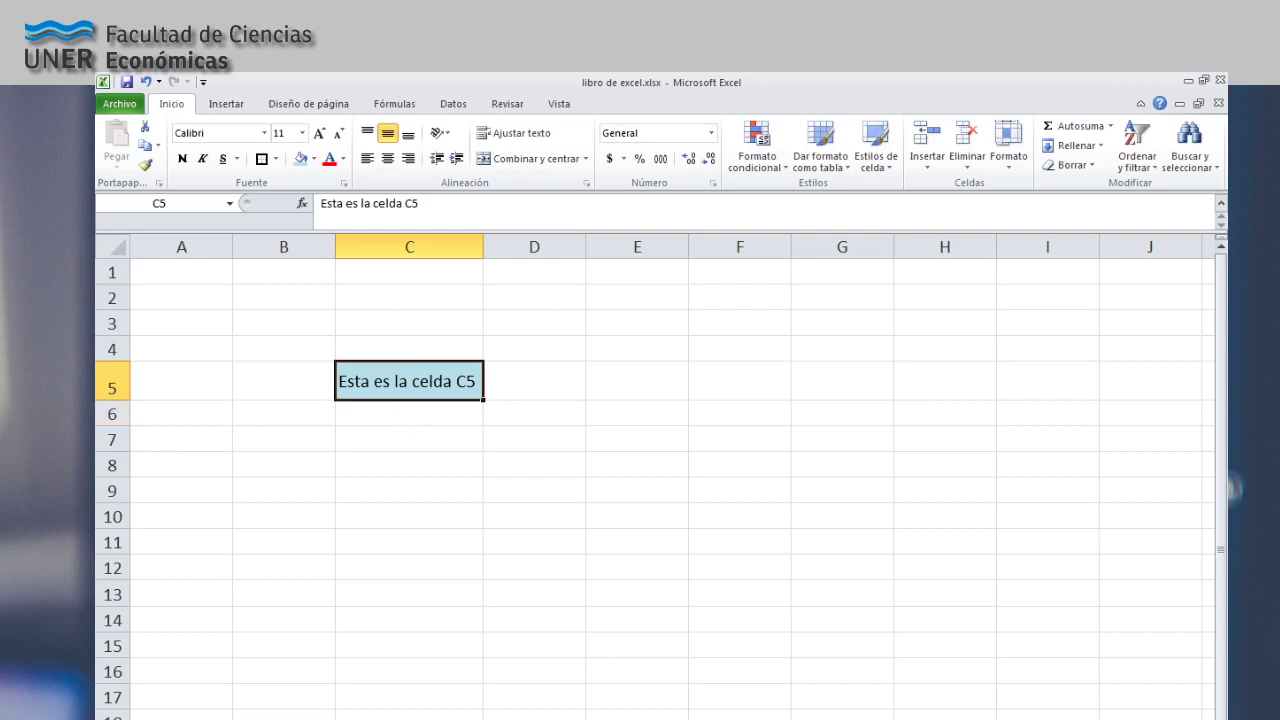
left_click(435, 410)
left_click(428, 381)
Delete the whole of row 5, including the filled cell and its text.
right_click(104, 381)
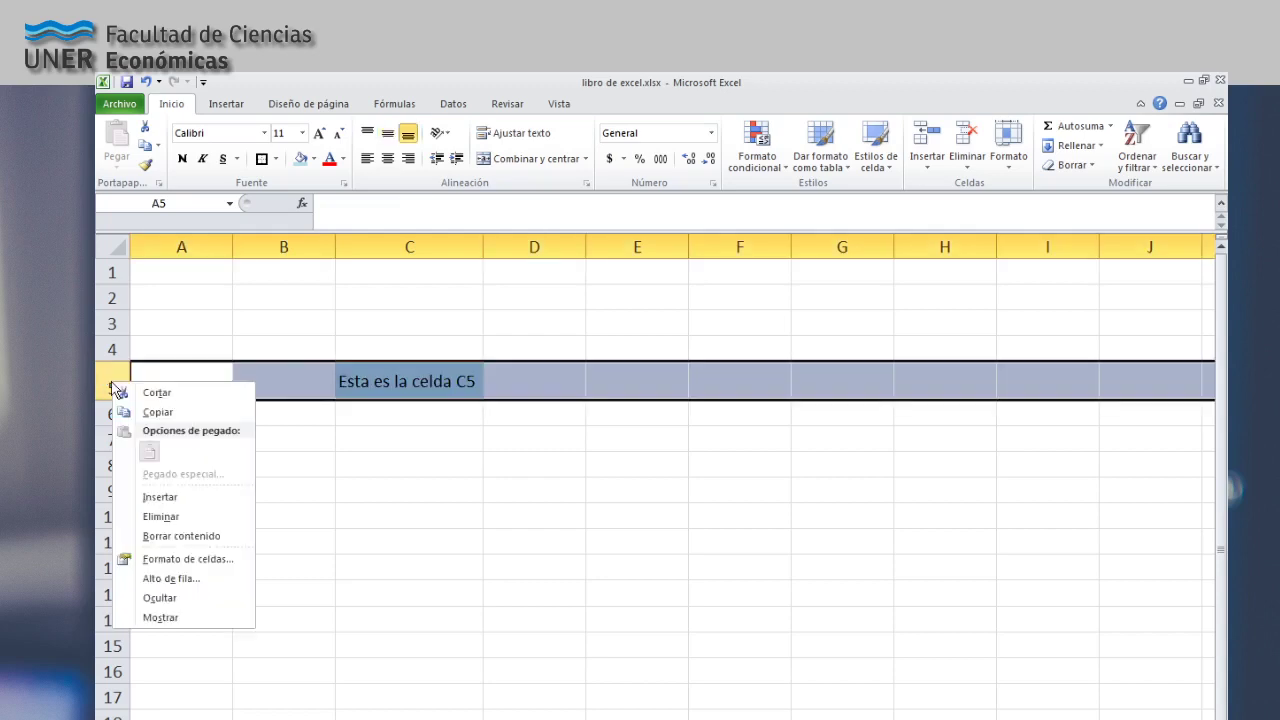
left_click(200, 516)
Enter the text "Insertar Datos" in cell A1 and keep that cell selected.
left_click(189, 272)
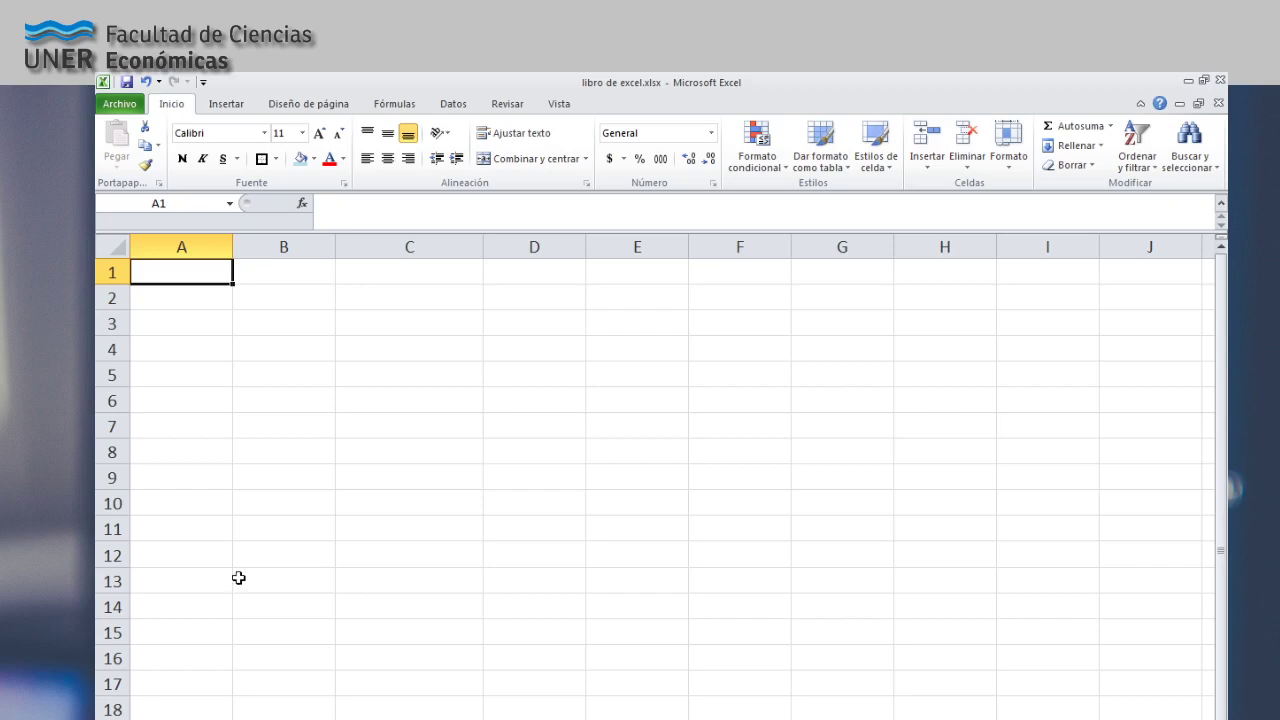
type("Insertar Datos")
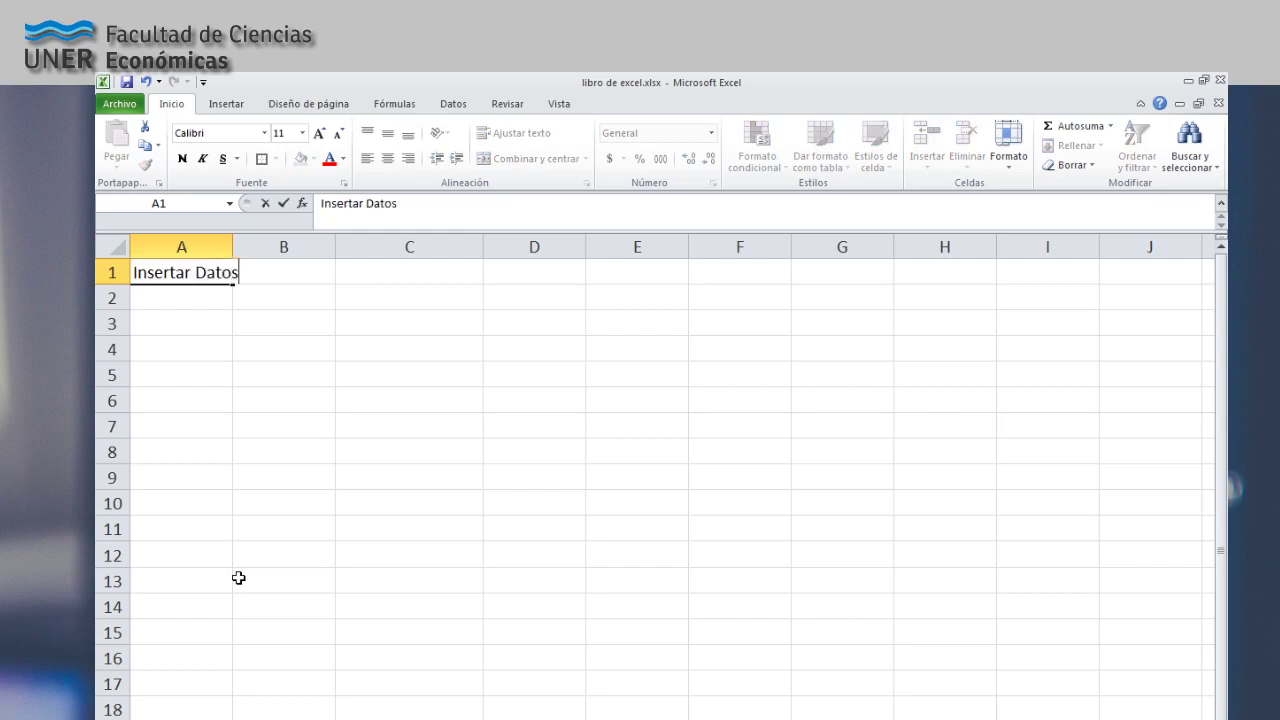
key("Return")
key("Up")
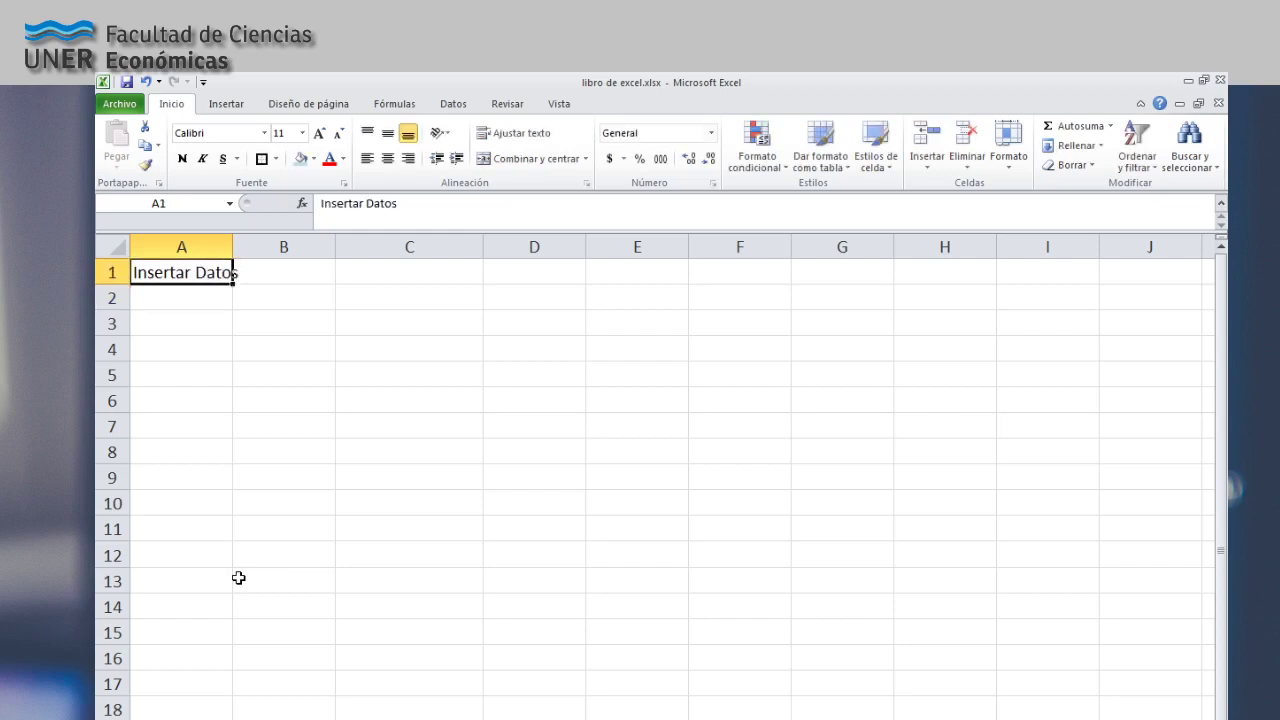
Fit the width of column A to the text in cell A1.
double_click(232, 247)
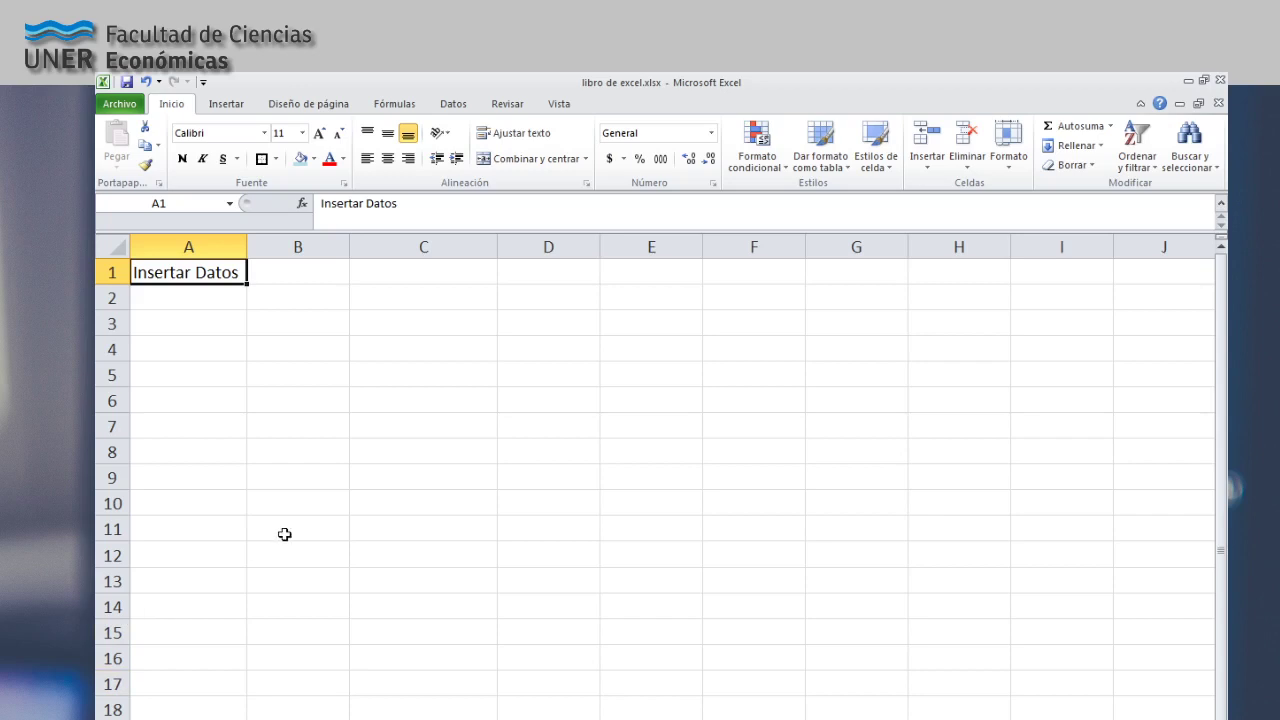
left_click(320, 477)
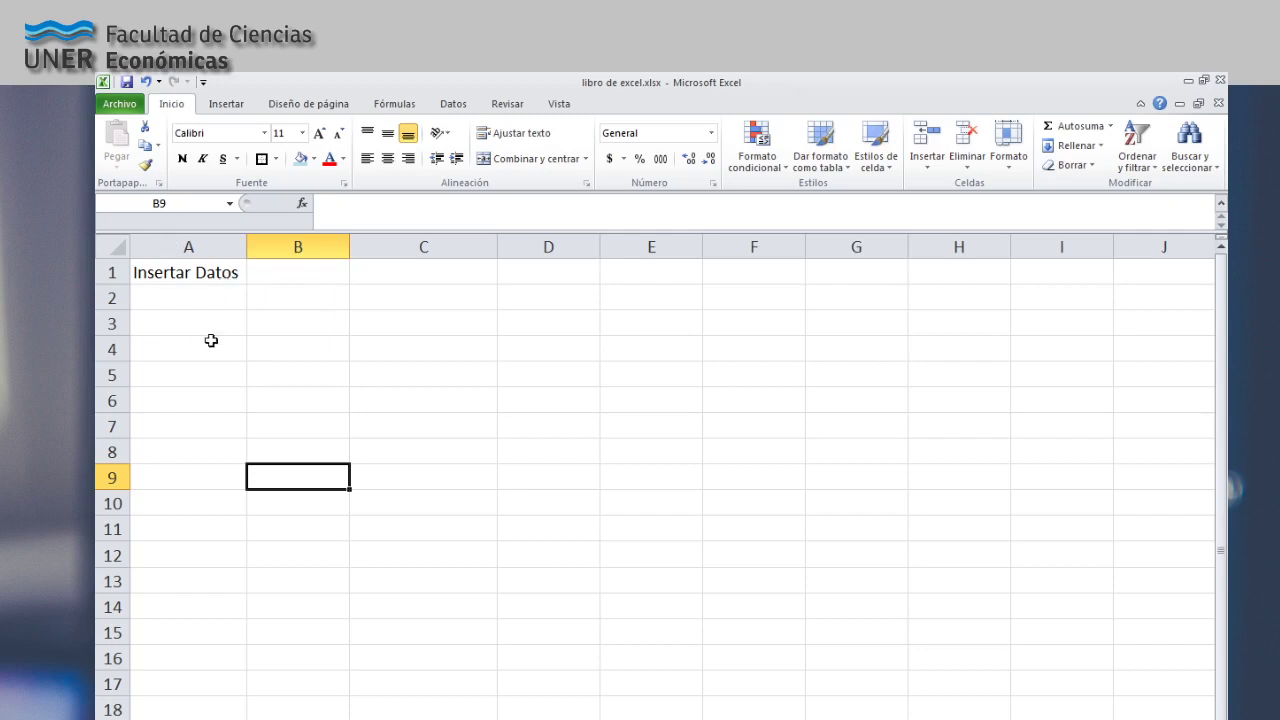
left_click(165, 273)
left_click(176, 323)
Replace the text in cell A1 with "DNI" and enter the headings "Nombre" in B1 and "Apellido" in C1.
left_click(182, 272)
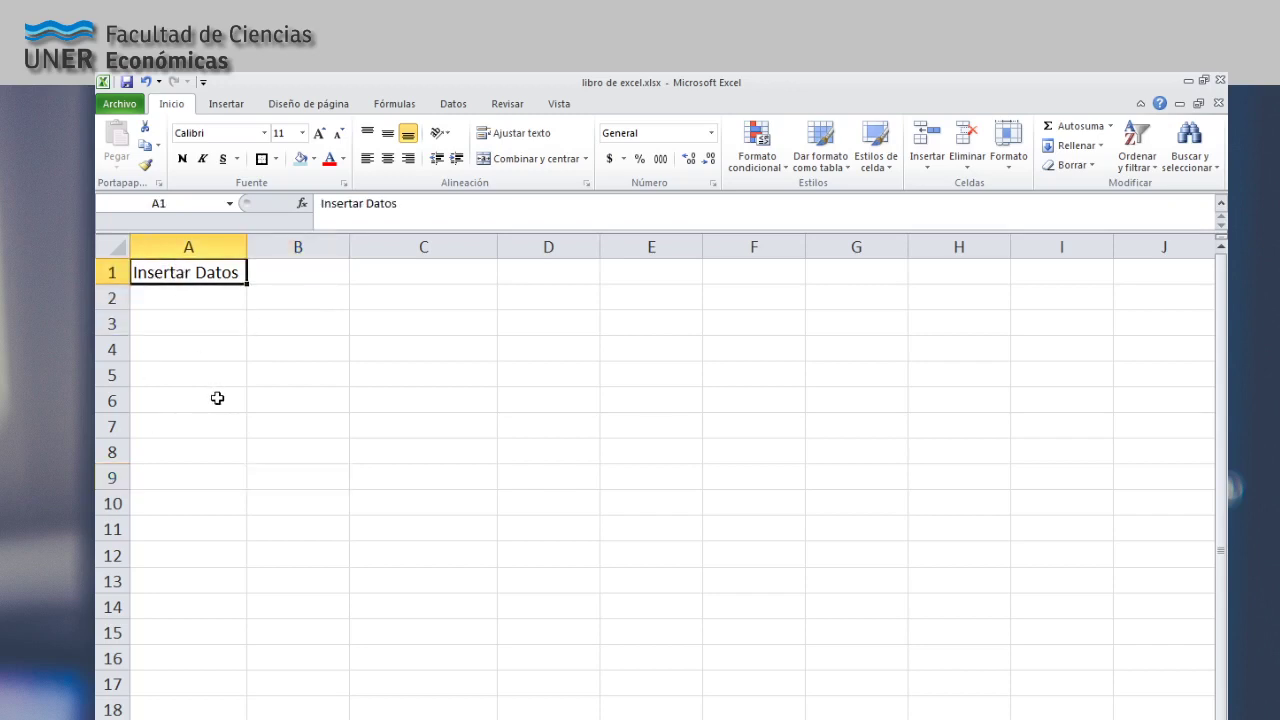
type("DNI")
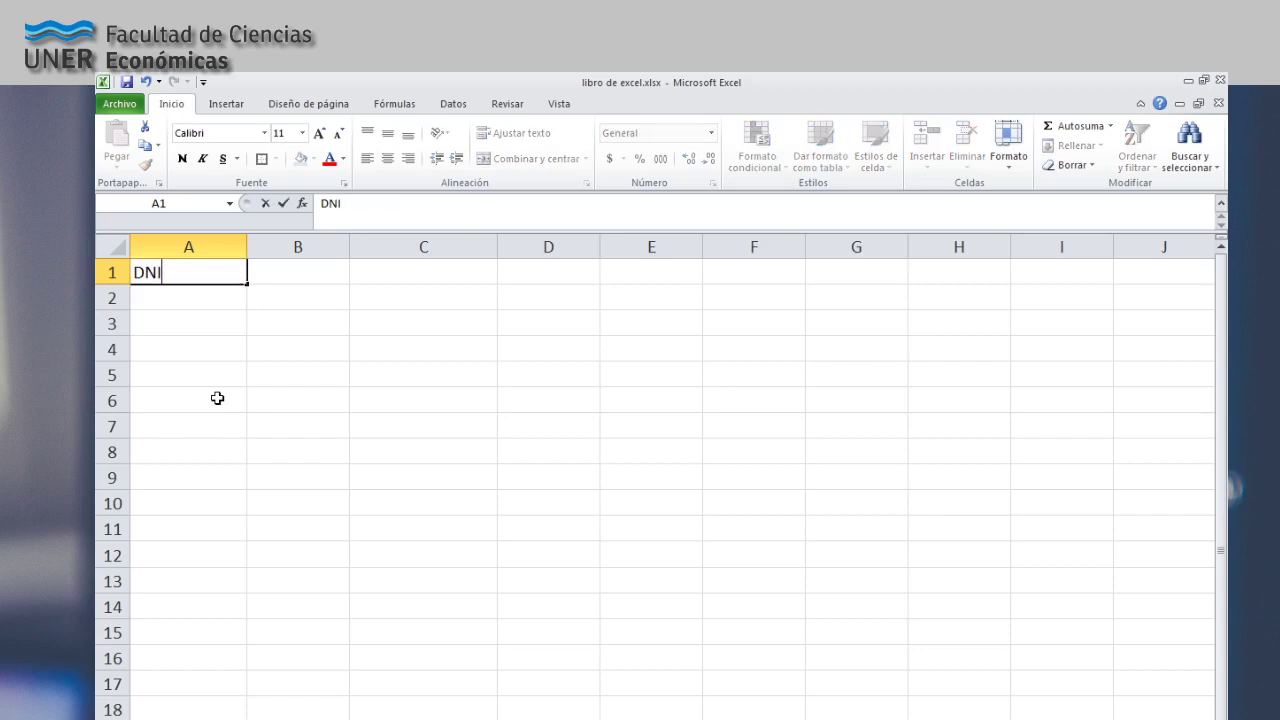
key("Tab")
type("N")
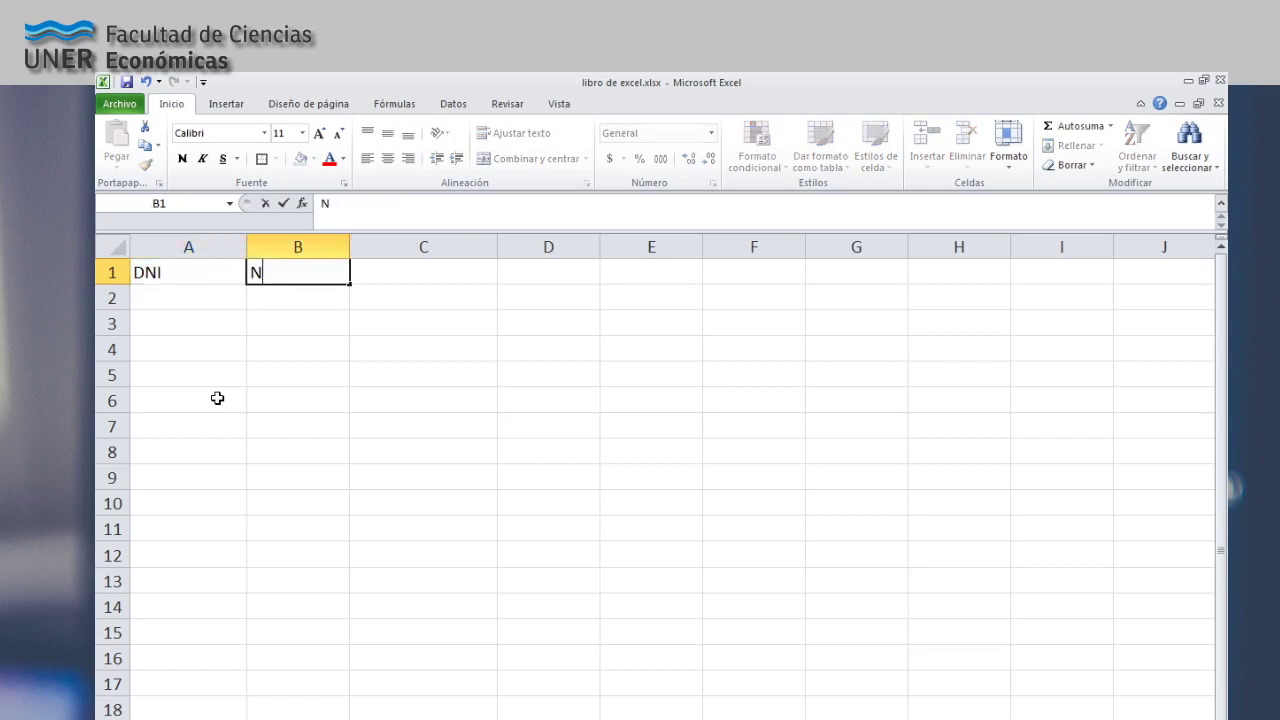
type("ombre y A")
key("BackSpace")
key("BackSpace")
key("BackSpace")
key("BackSpace")
key("Tab")
type("Ae")
key("BackSpace")
type("pellido")
key("Return")
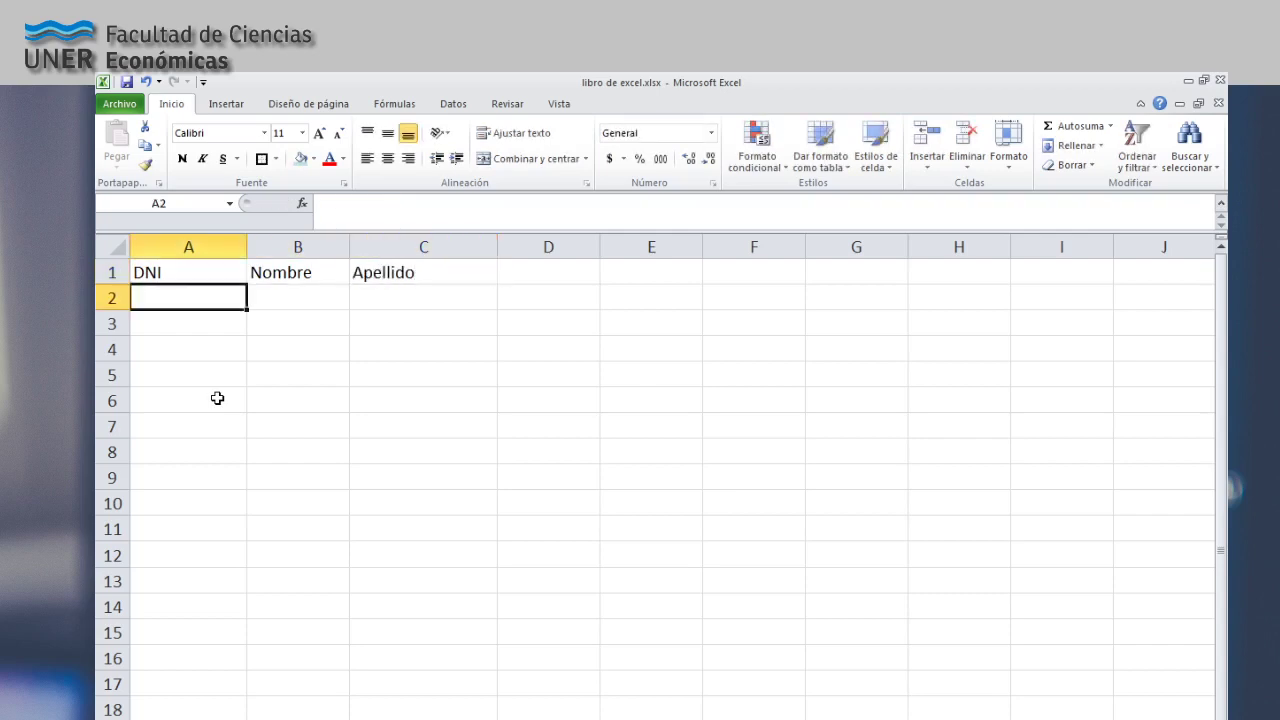
Fill row 2 with the first person's masked DNI, first name and surname in columns A to C.
type("30xxxxxx")
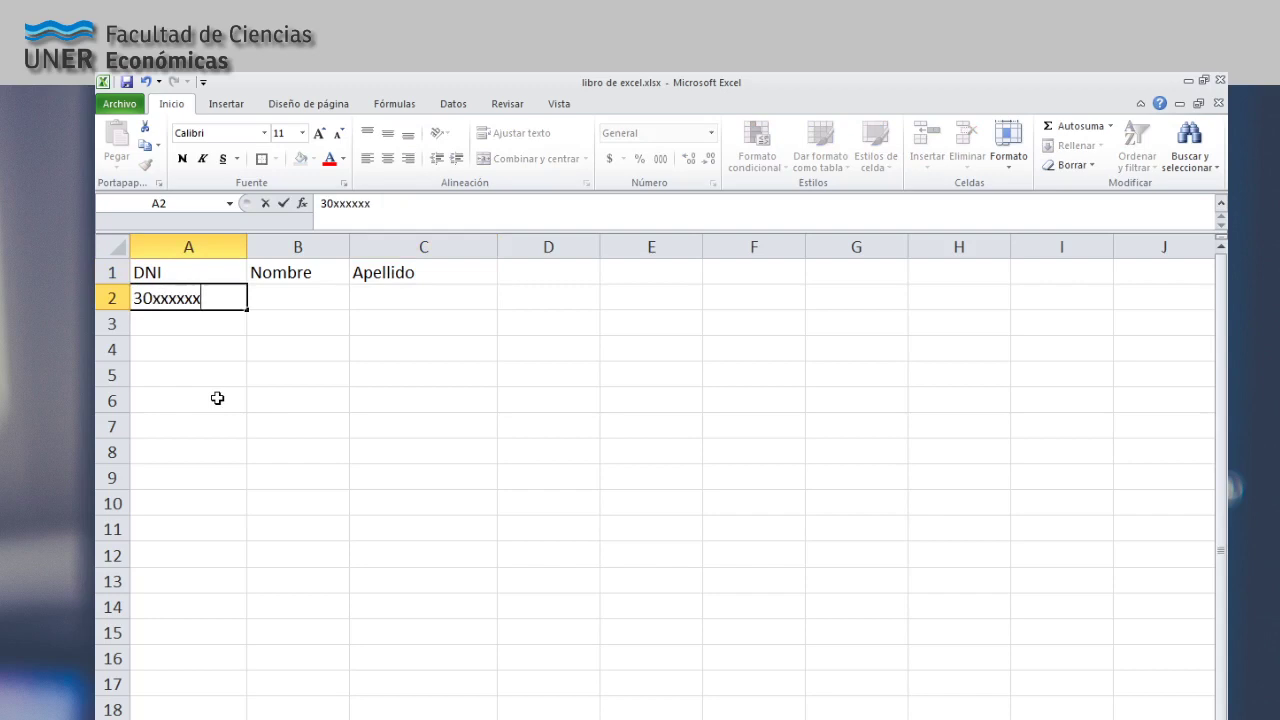
key("Tab")
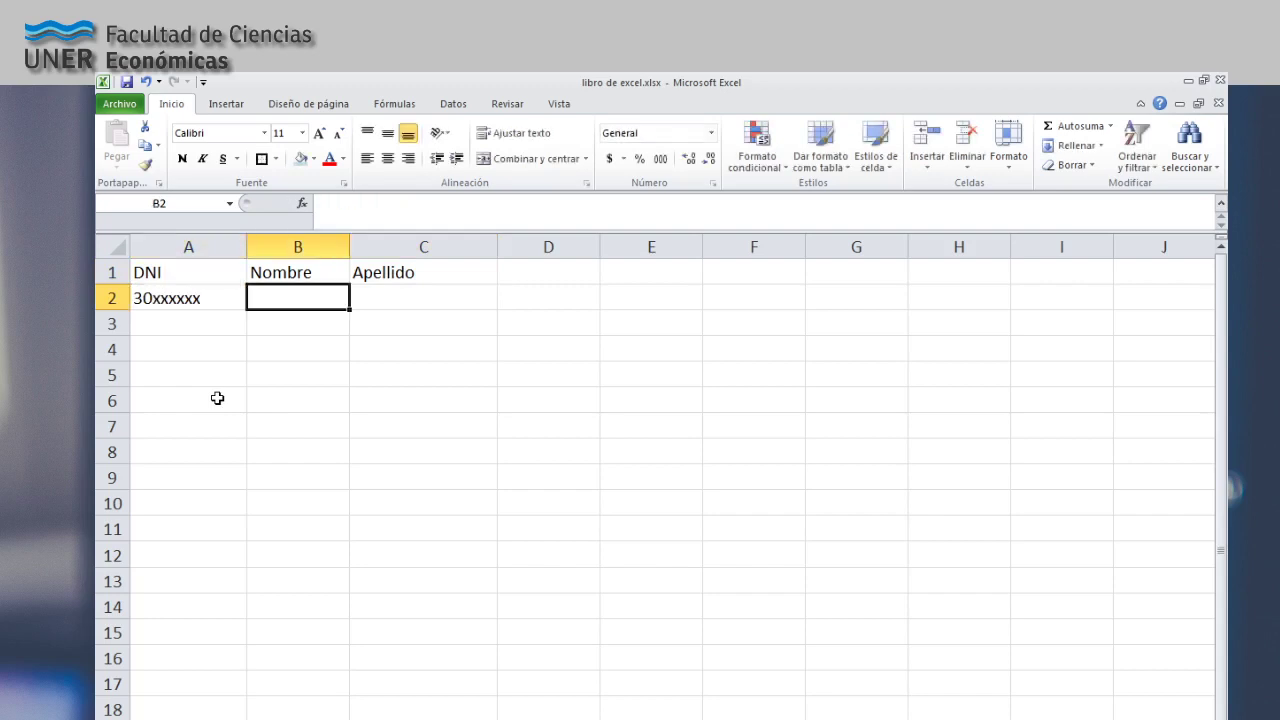
type("Juan")
key("Tab")
type("P")
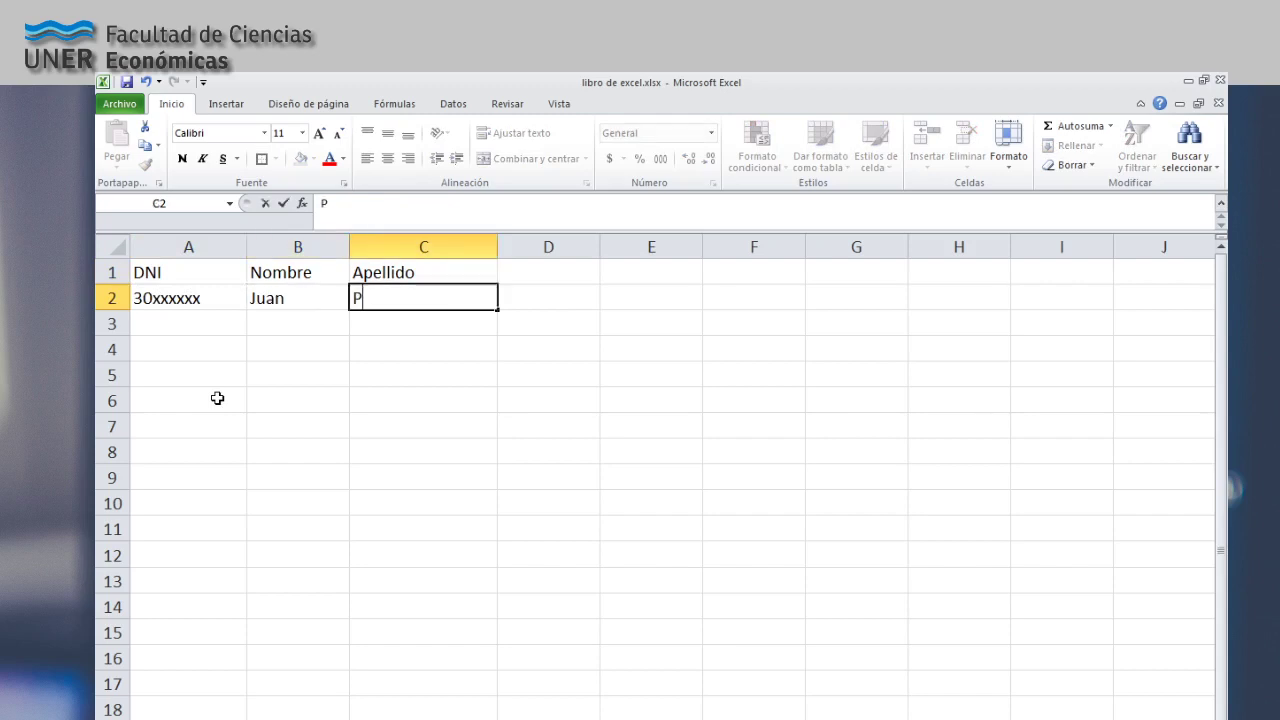
type("erez")
key("Return")
Fill row 3 with the second person's masked DNI, first name and surname in columns A to C.
type("45xxxxx")
key("Tab")
type("Daiana")
key("Tab")
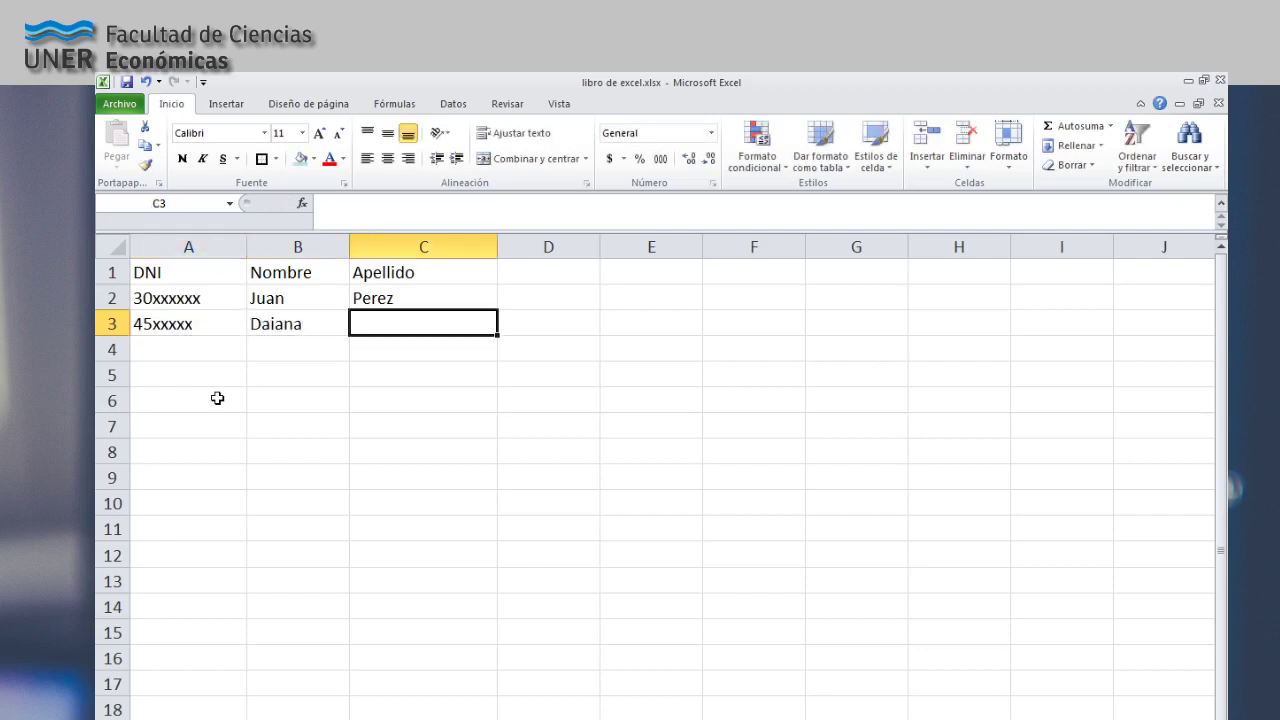
type("García")
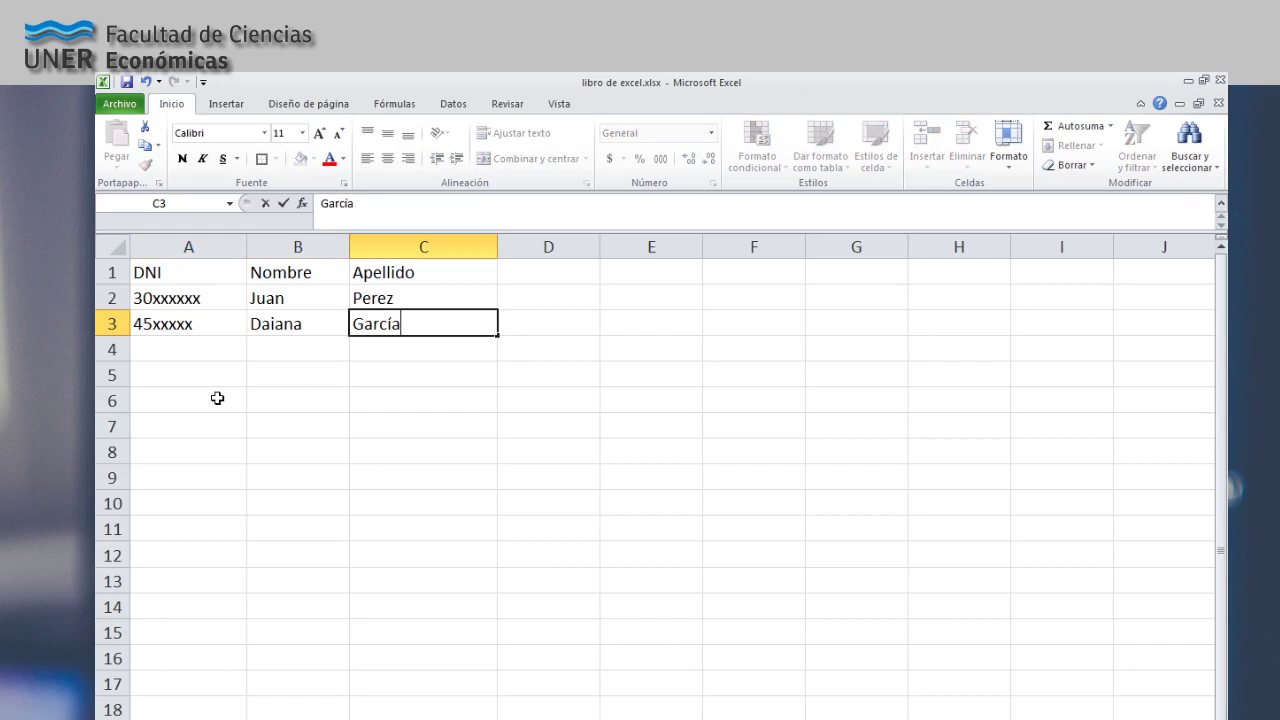
key("Return")
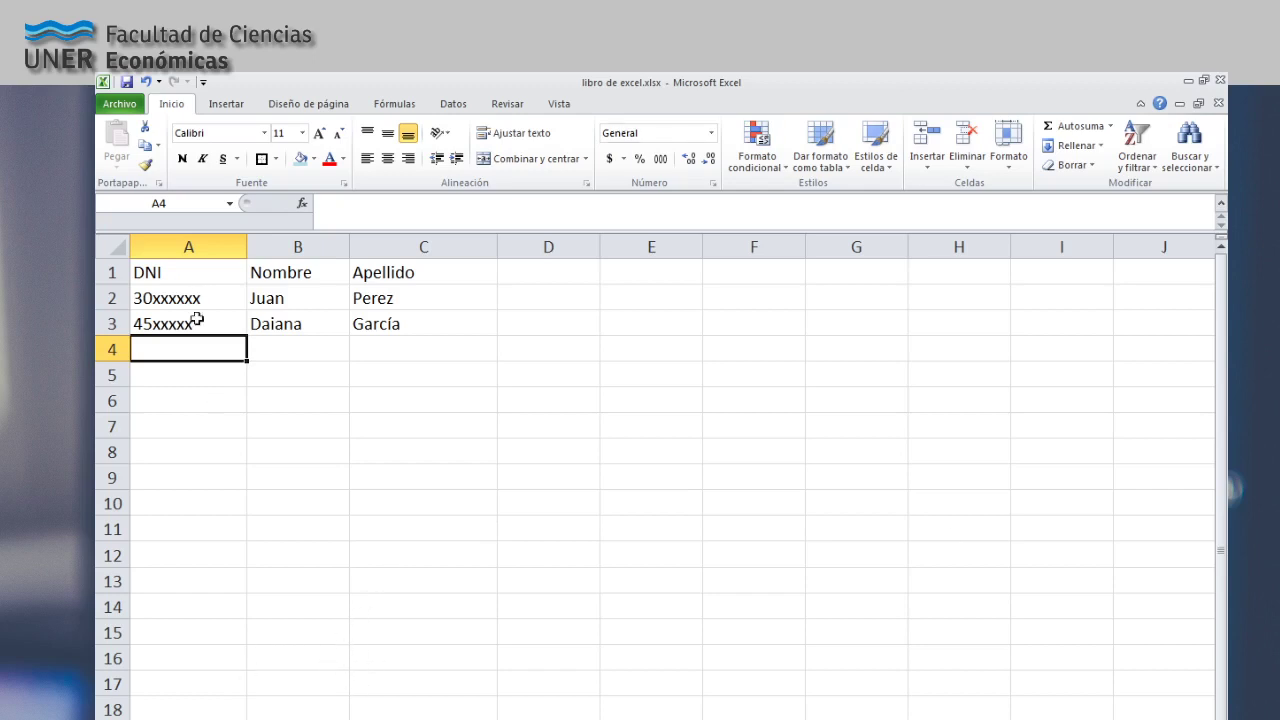
left_click(117, 248)
left_click(175, 292)
left_click(215, 396)
left_click(186, 377)
left_click(585, 278)
left_click(632, 280)
left_click_drag(666, 344, 668, 325)
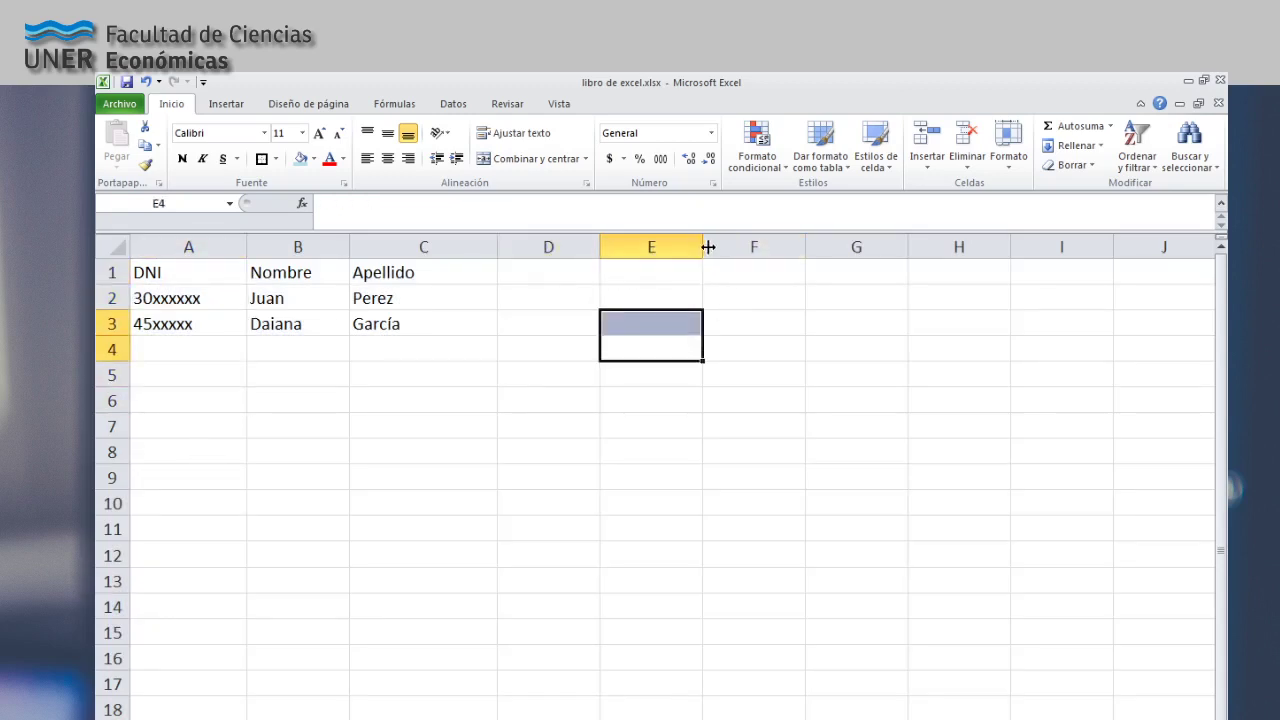
Widen column E and add the heading "Operaciones" in cell E1 with a light blue fill.
left_click_drag(703, 247, 777, 247)
left_click(745, 272)
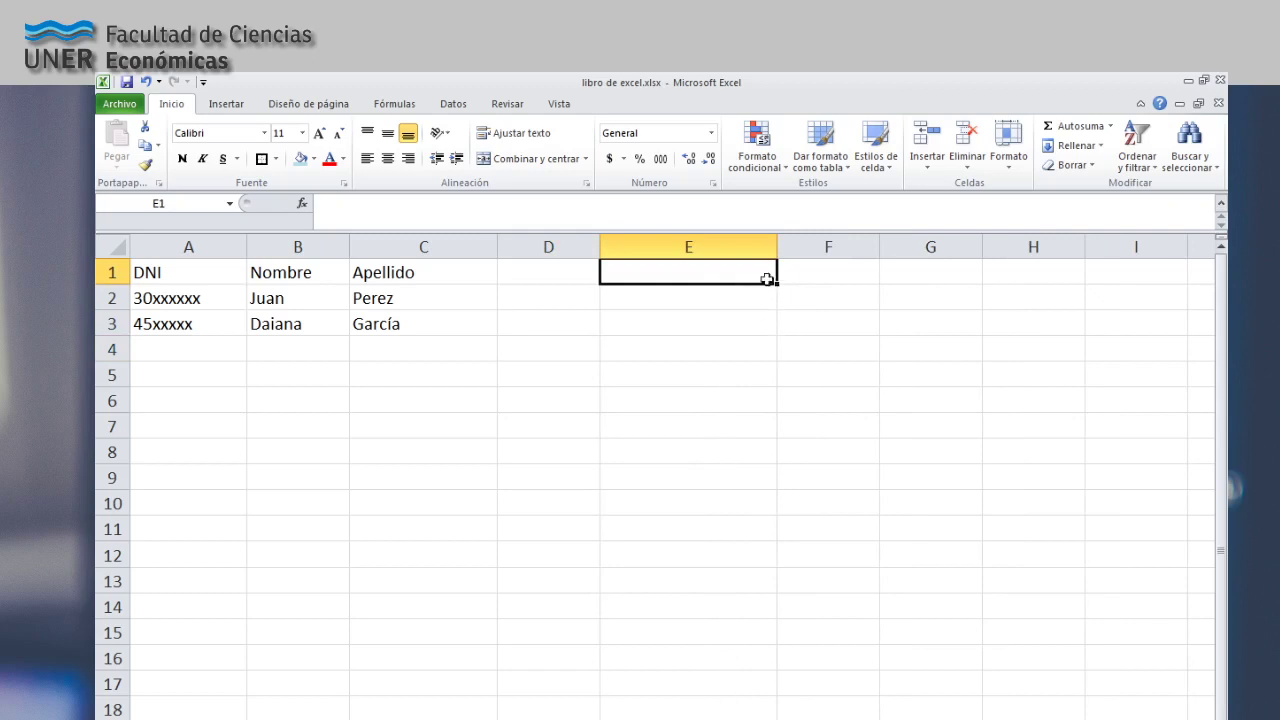
type("Operaciones")
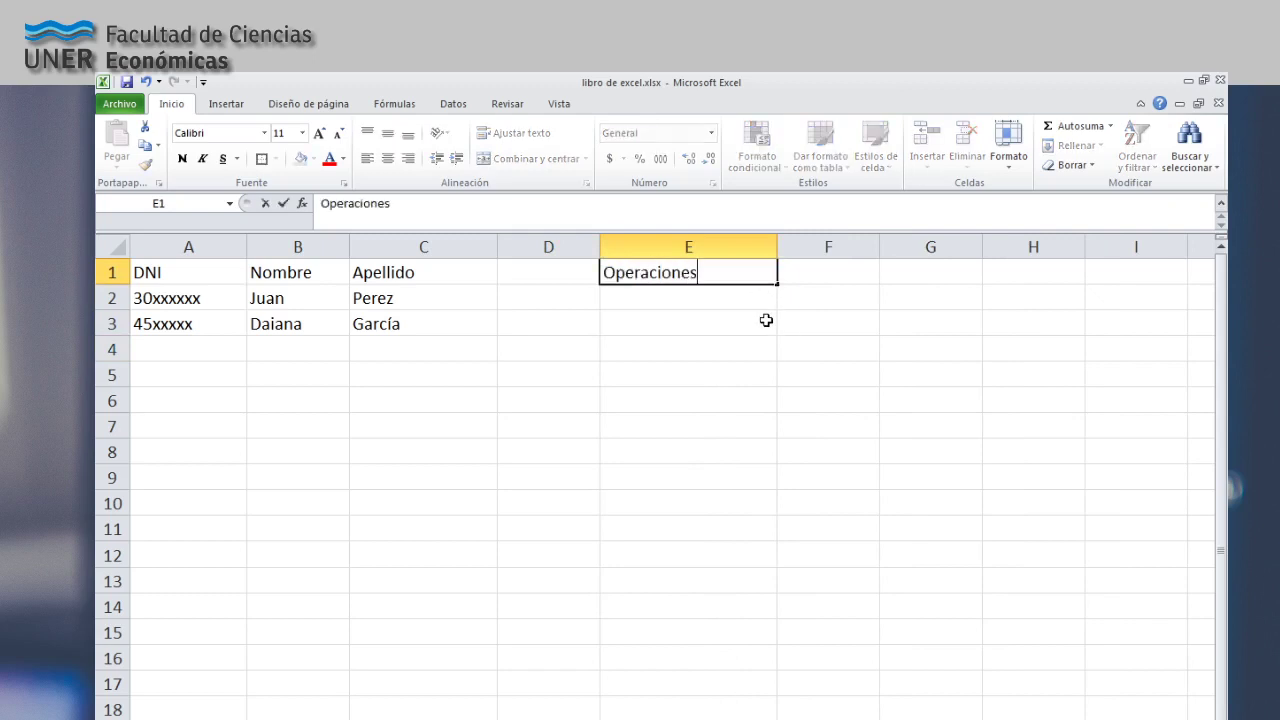
key("Return")
left_click(772, 267)
left_click(300, 158)
List "1) Insertar" in cell E2 and "2) Modificación" in cell E3 under the Operaciones heading.
left_click(628, 300)
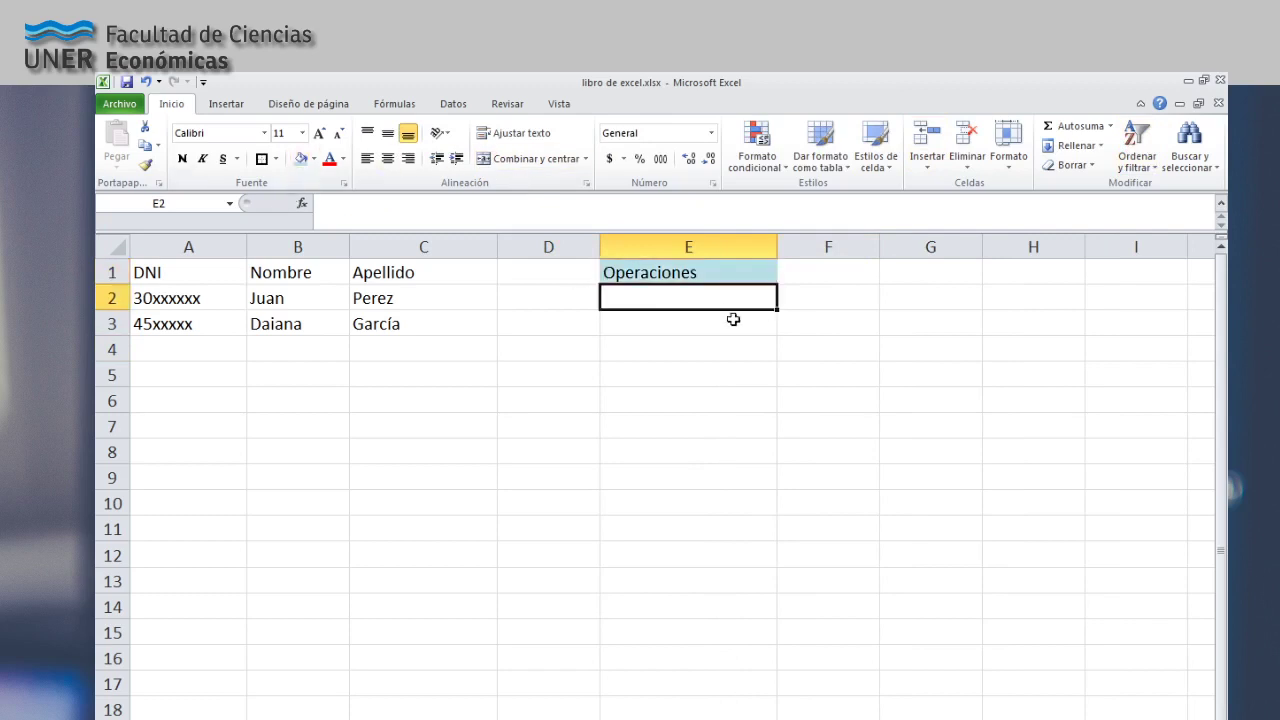
type("1) Inserta")
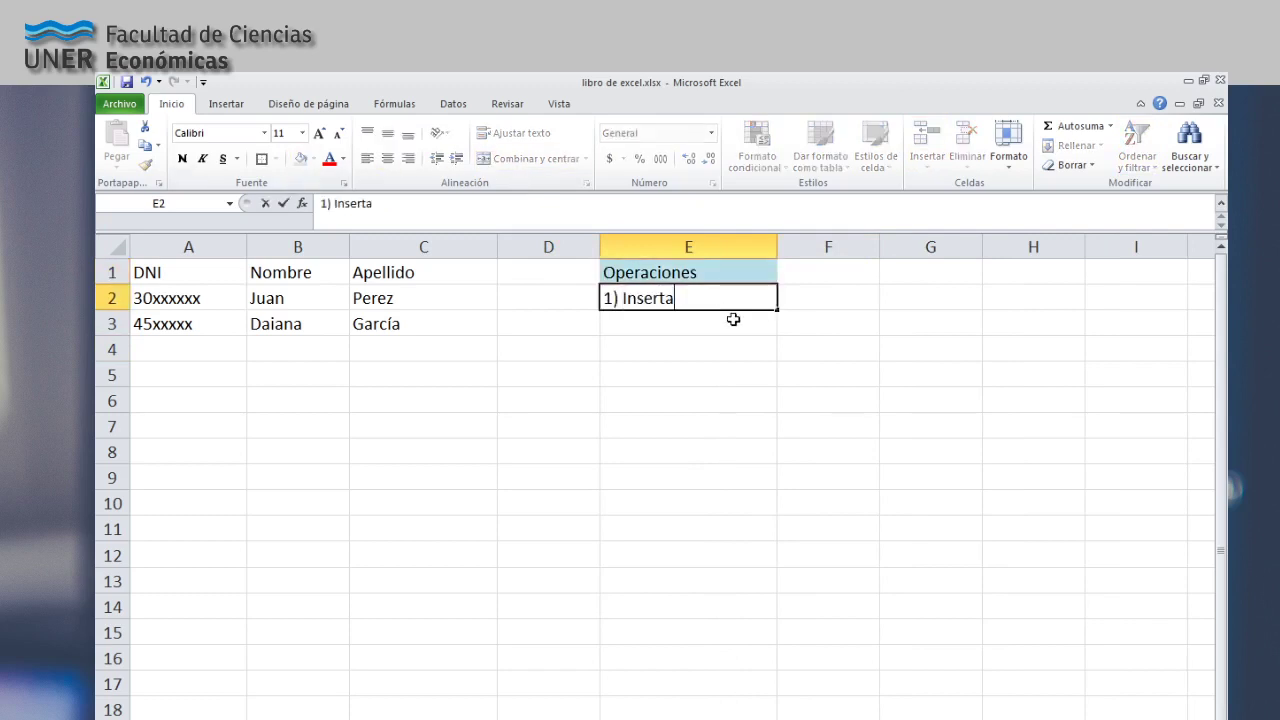
key("BackSpace")
type("ar")
key("Return")
type("2)")
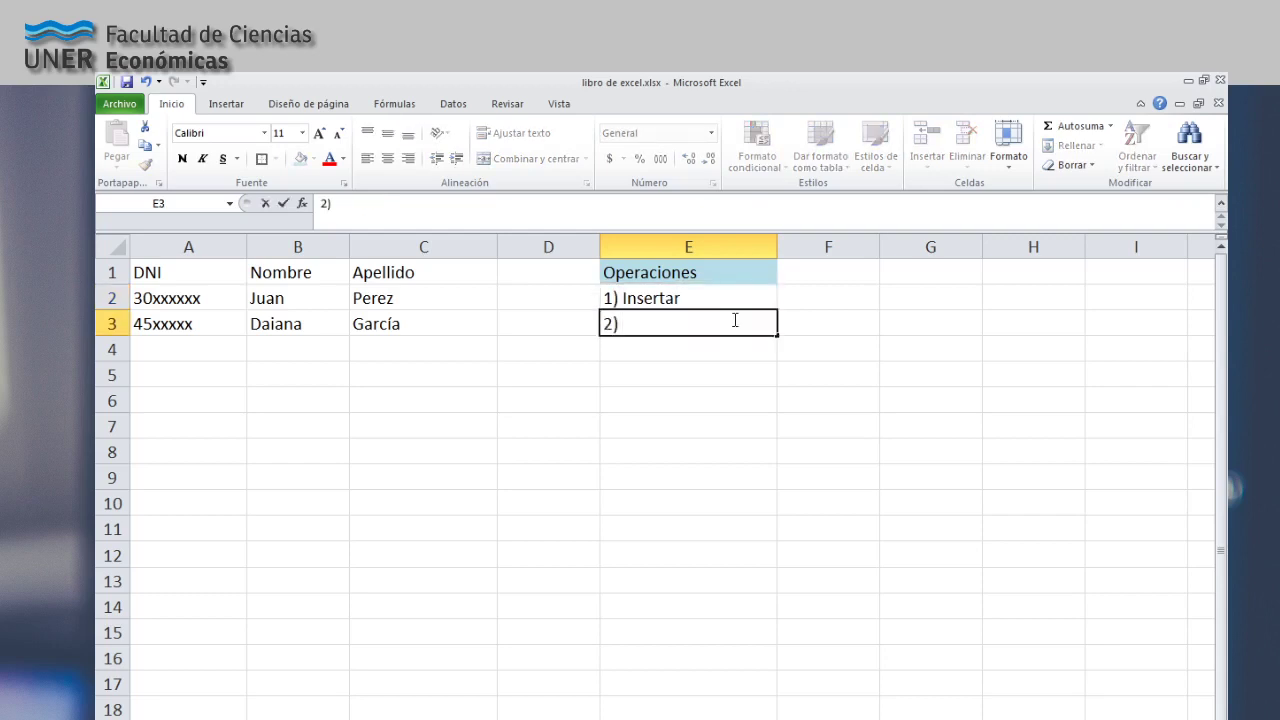
type(" Modificación")
key("Return")
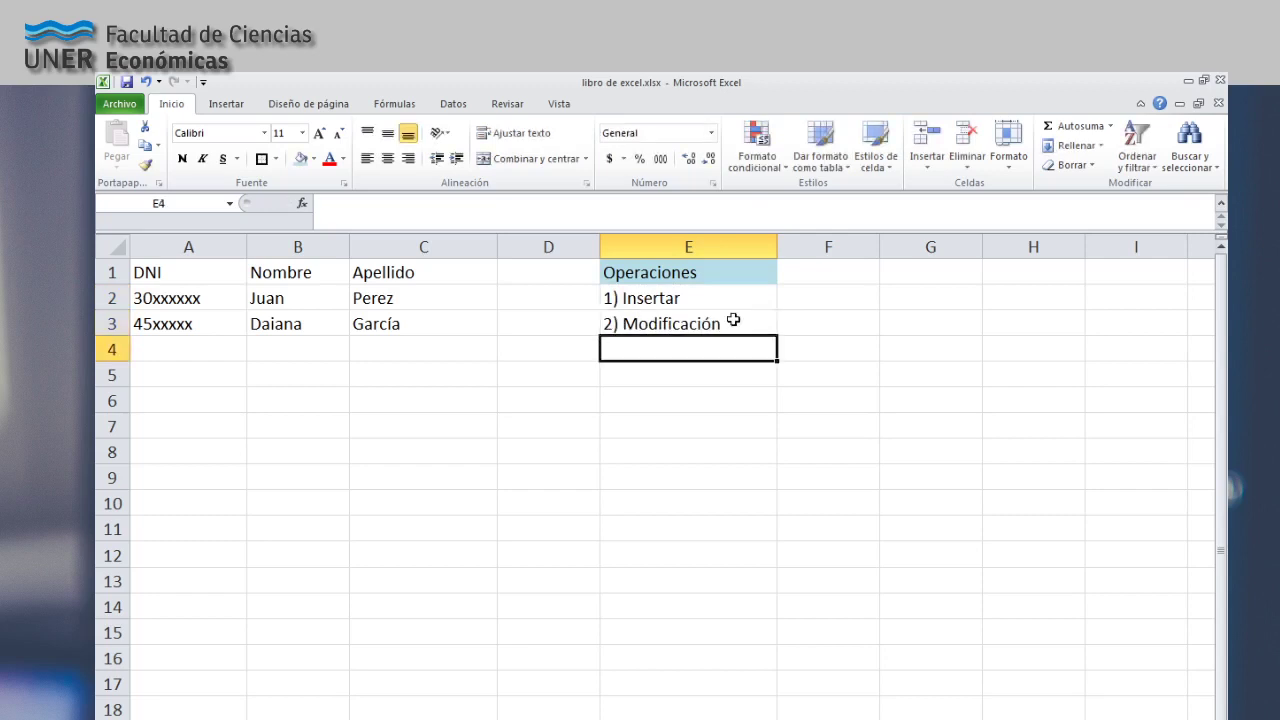
Edit the surname in cell C2, replacing only its first "e" with an accented "é".
key("Up")
key("Left")
key("Left")
key("Up")
key("Up")
key("Left")
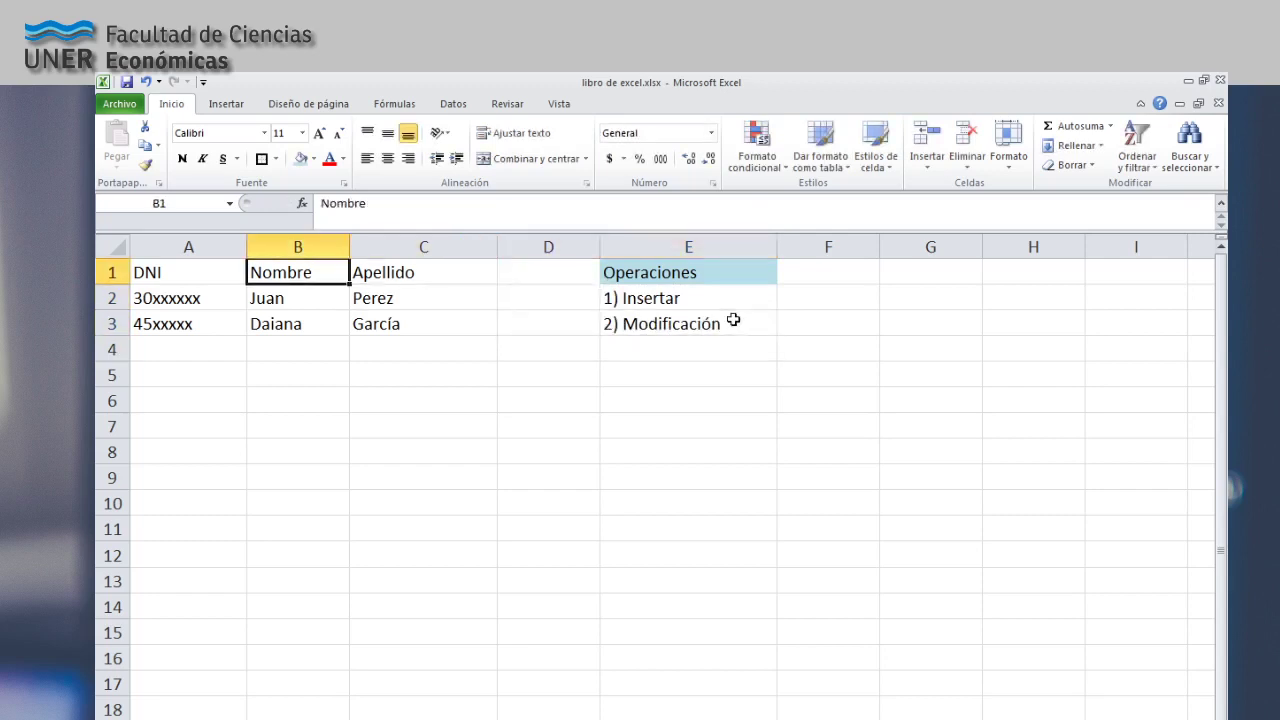
key("Down")
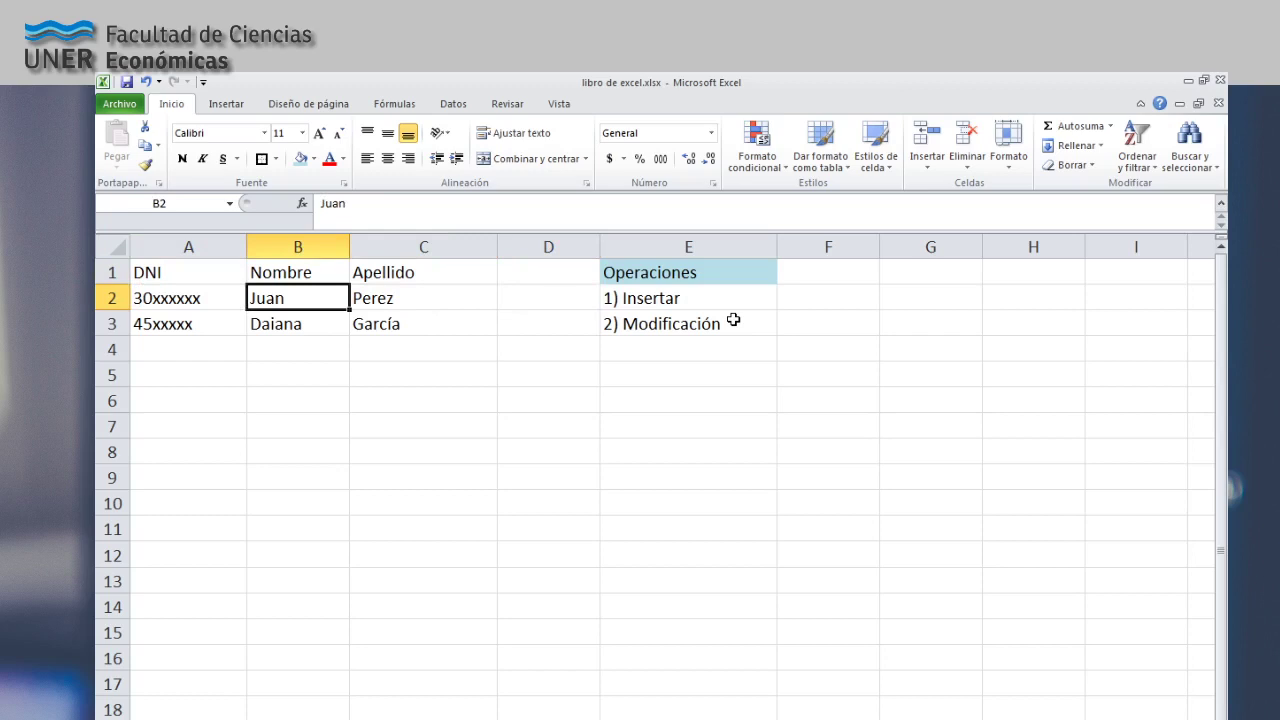
key("Down")
key("Right")
key("Up")
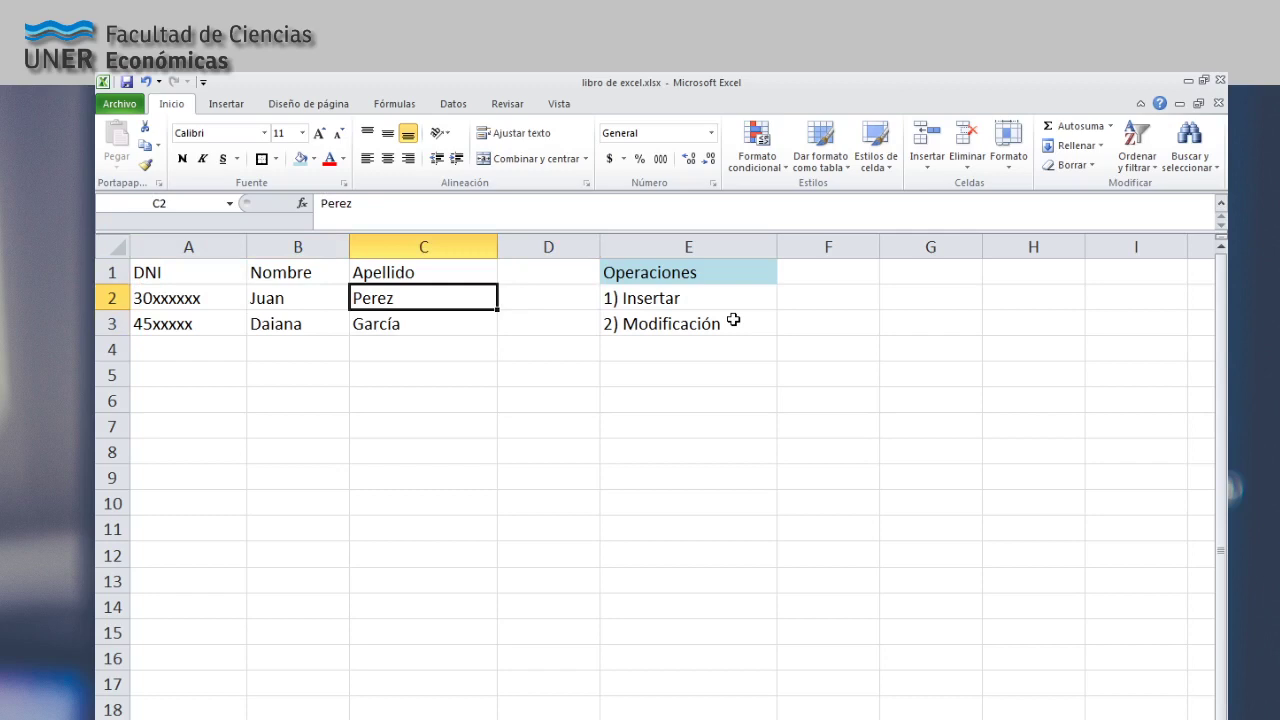
key("F2")
key("Left")
key("Left")
key("Left")
key("Left")
key("Left")
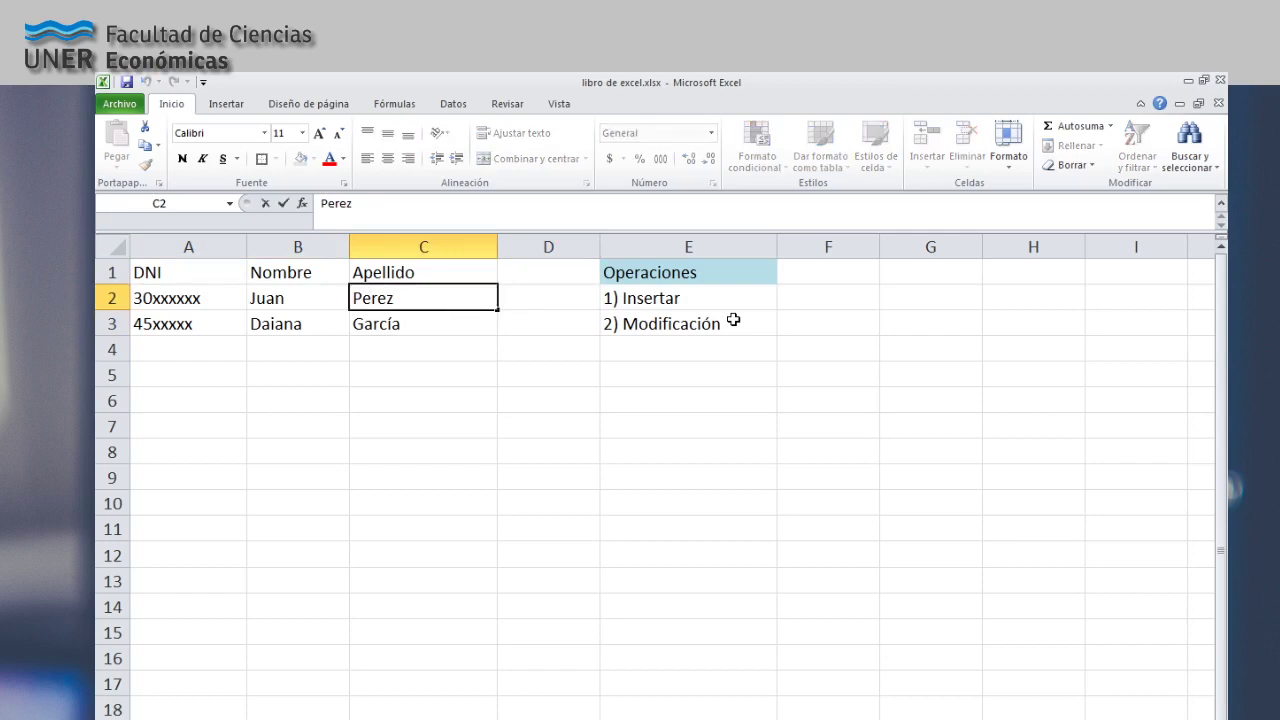
key("Right")
key("Delete")
type("é")
key("Return")
key("Up")
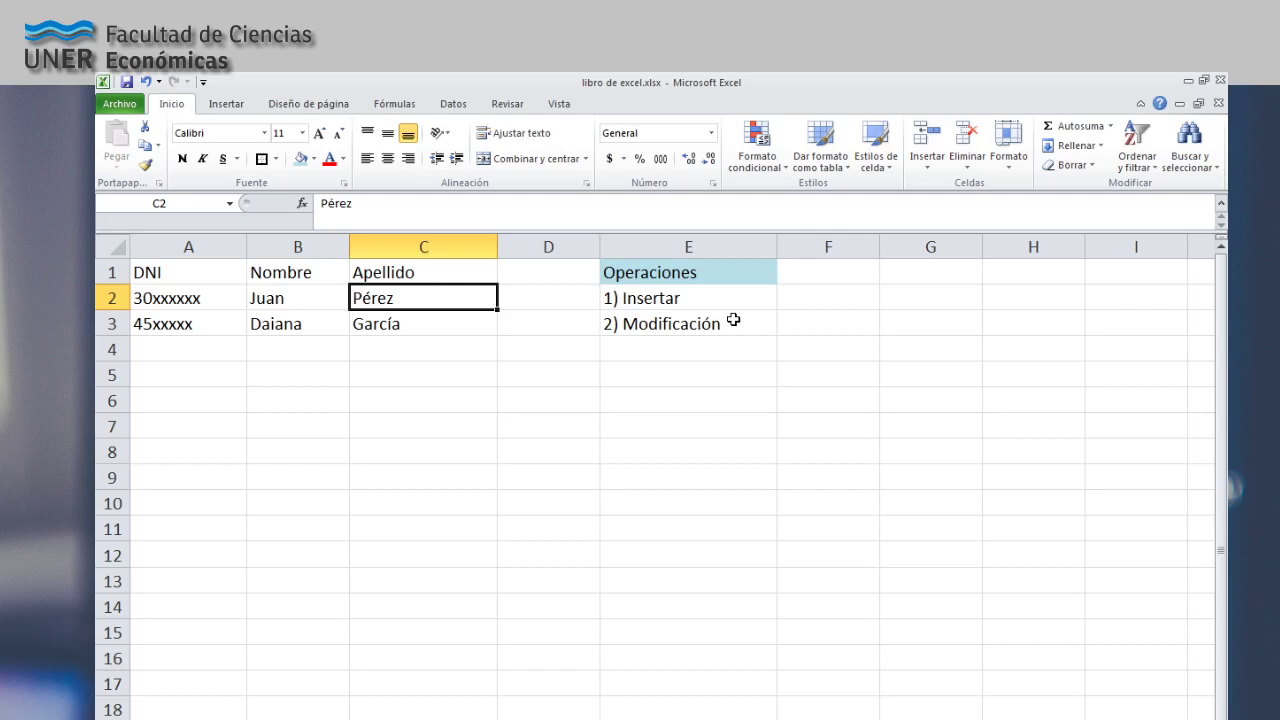
Open the first name in cell B2 for in-cell editing and leave it without making changes.
key("Left")
key("Right")
key("Left")
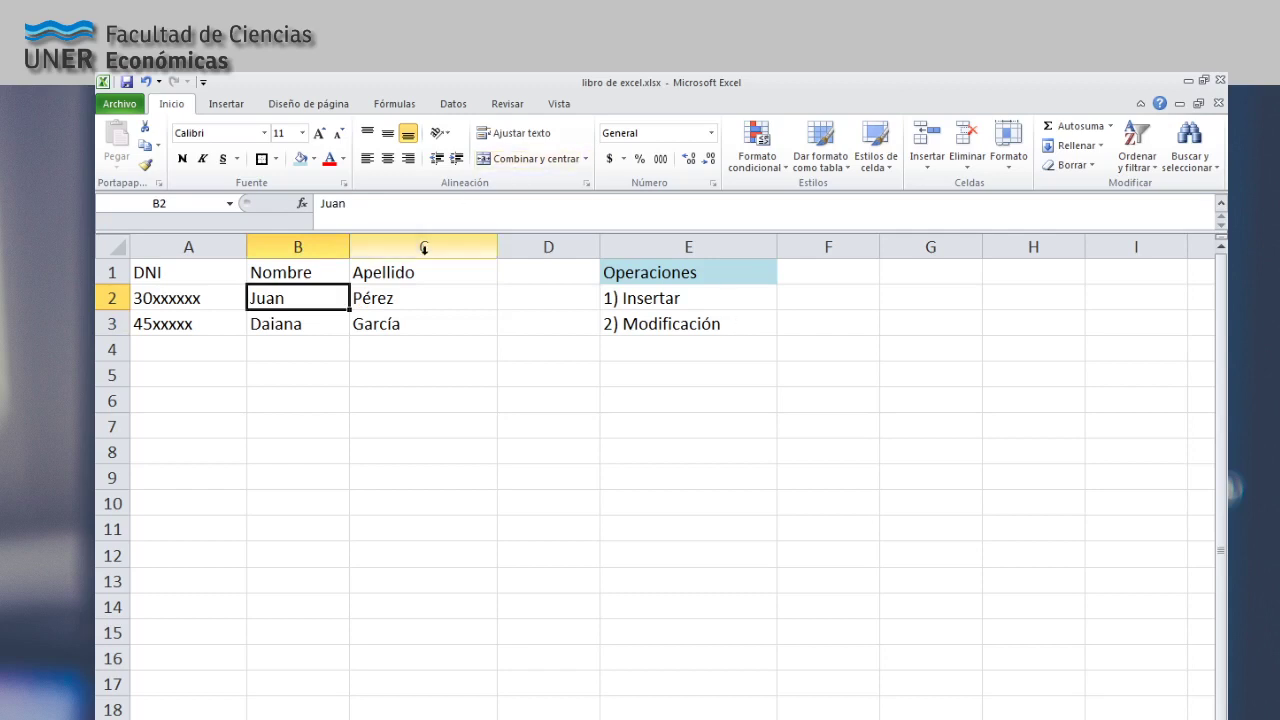
double_click(312, 303)
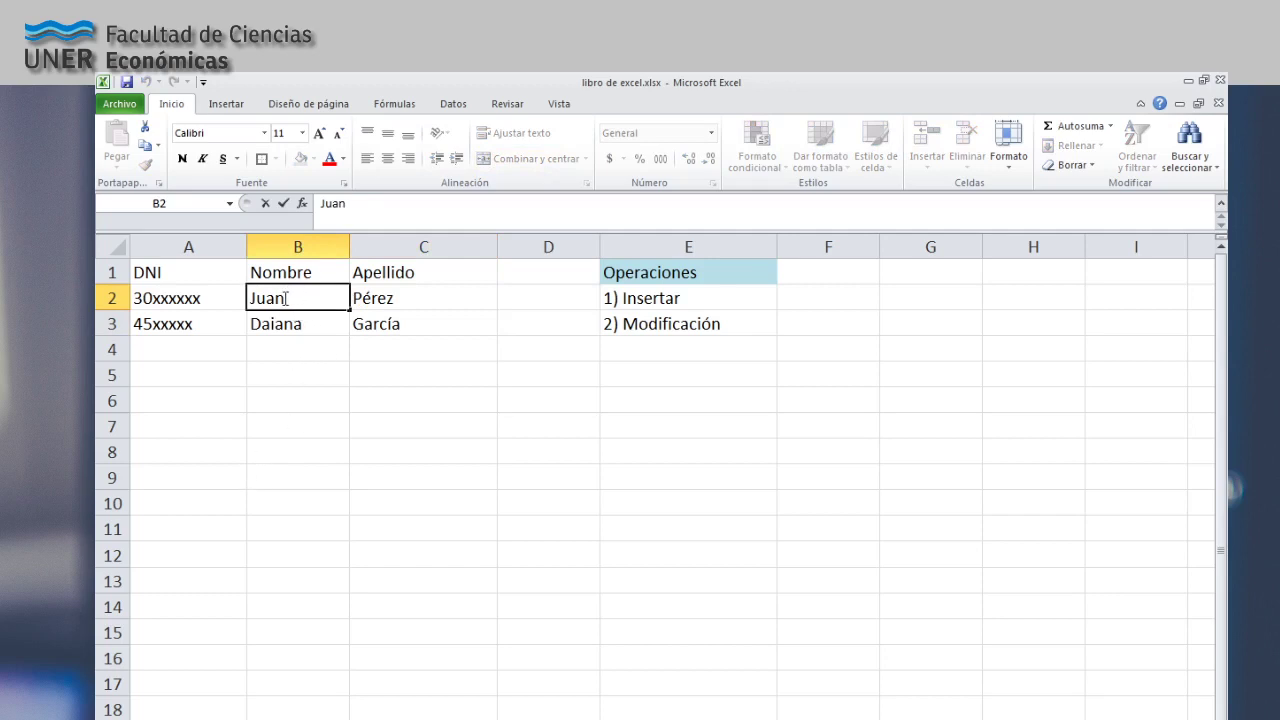
left_click(312, 327)
left_click(312, 298)
left_click(318, 320)
left_click(316, 306)
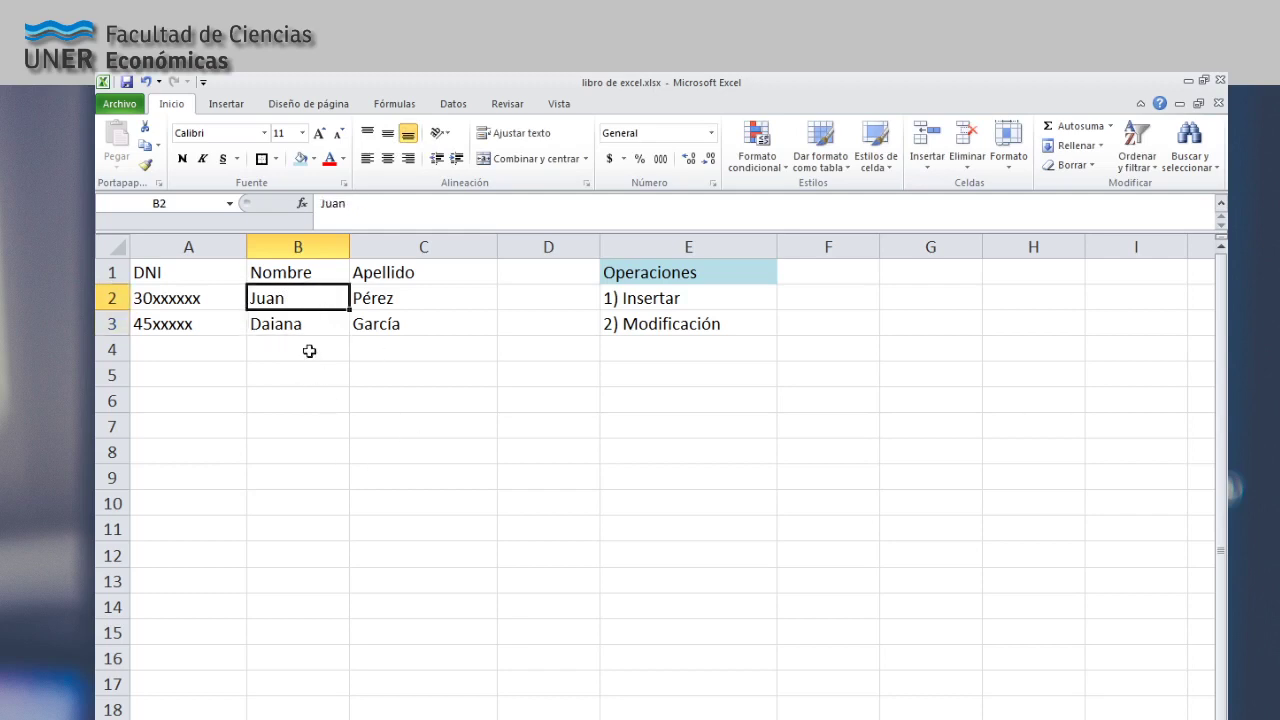
Edit cell B3, erasing the existing first name and entering a different first name for the second person.
left_click(322, 332)
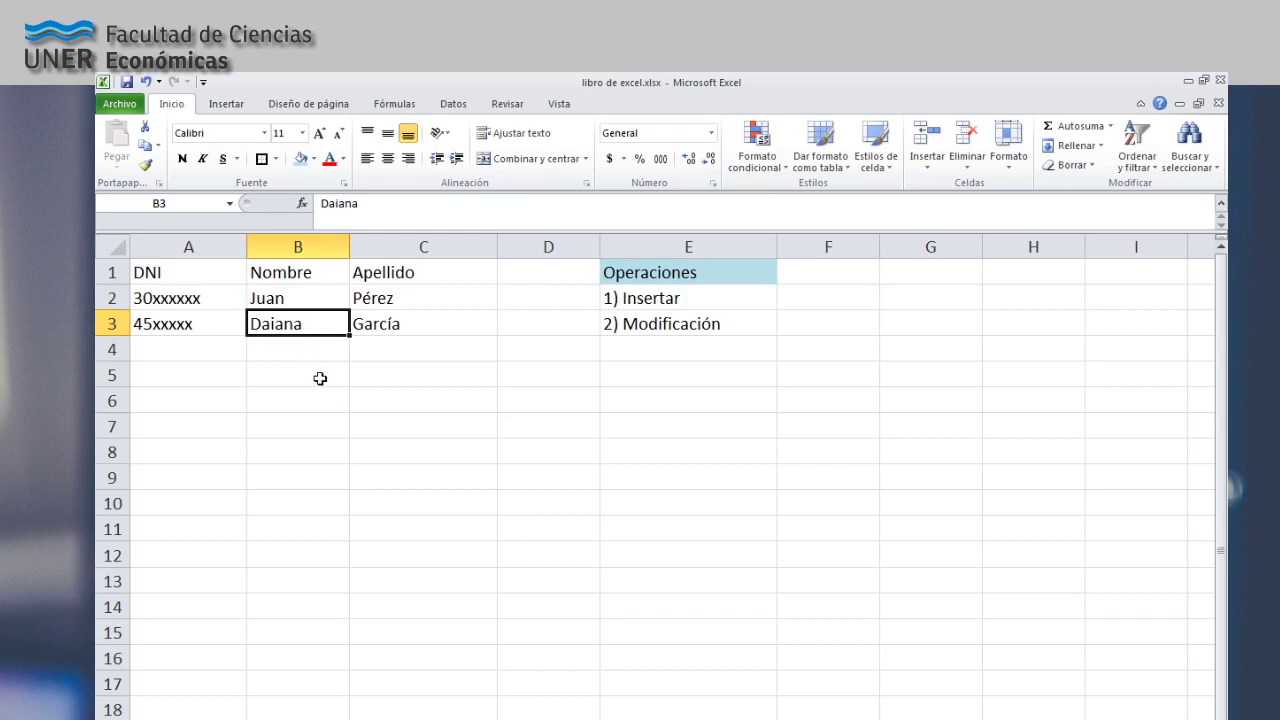
key("F2")
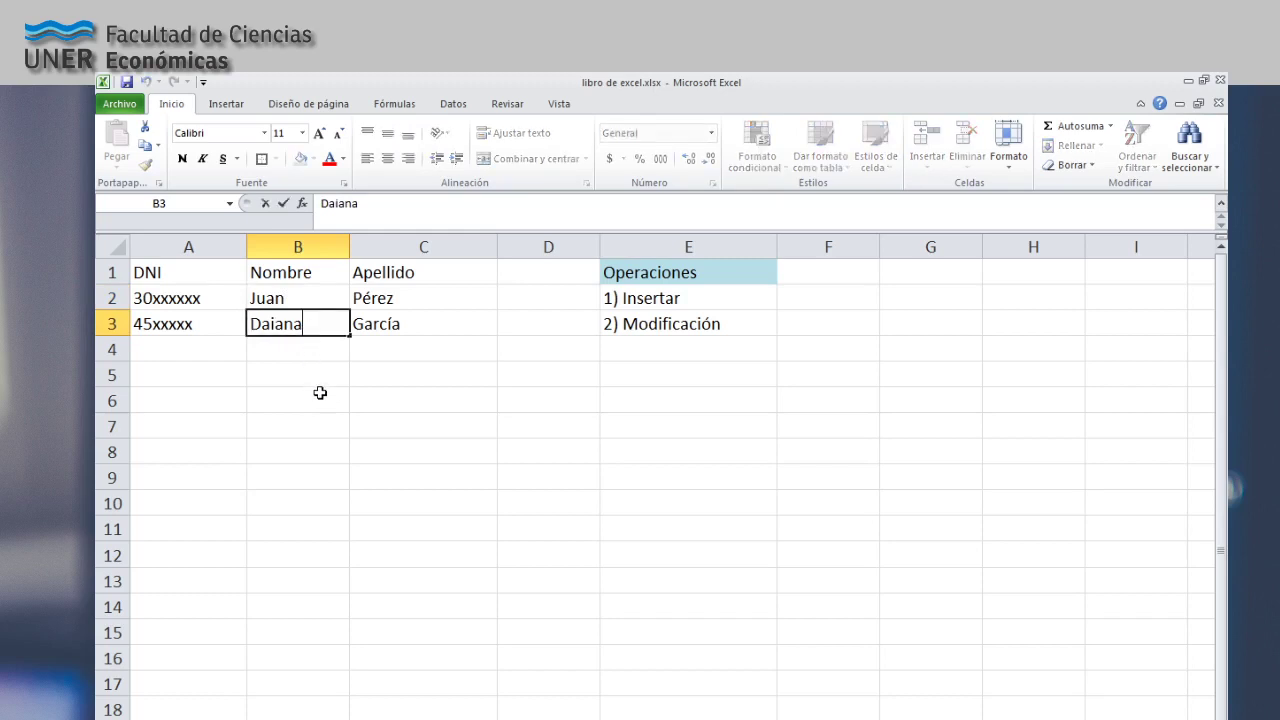
key("BackSpace")
key("BackSpace")
key("BackSpace")
key("BackSpace")
key("BackSpace")
key("BackSpace")
type("Jualiana")
key("Return")
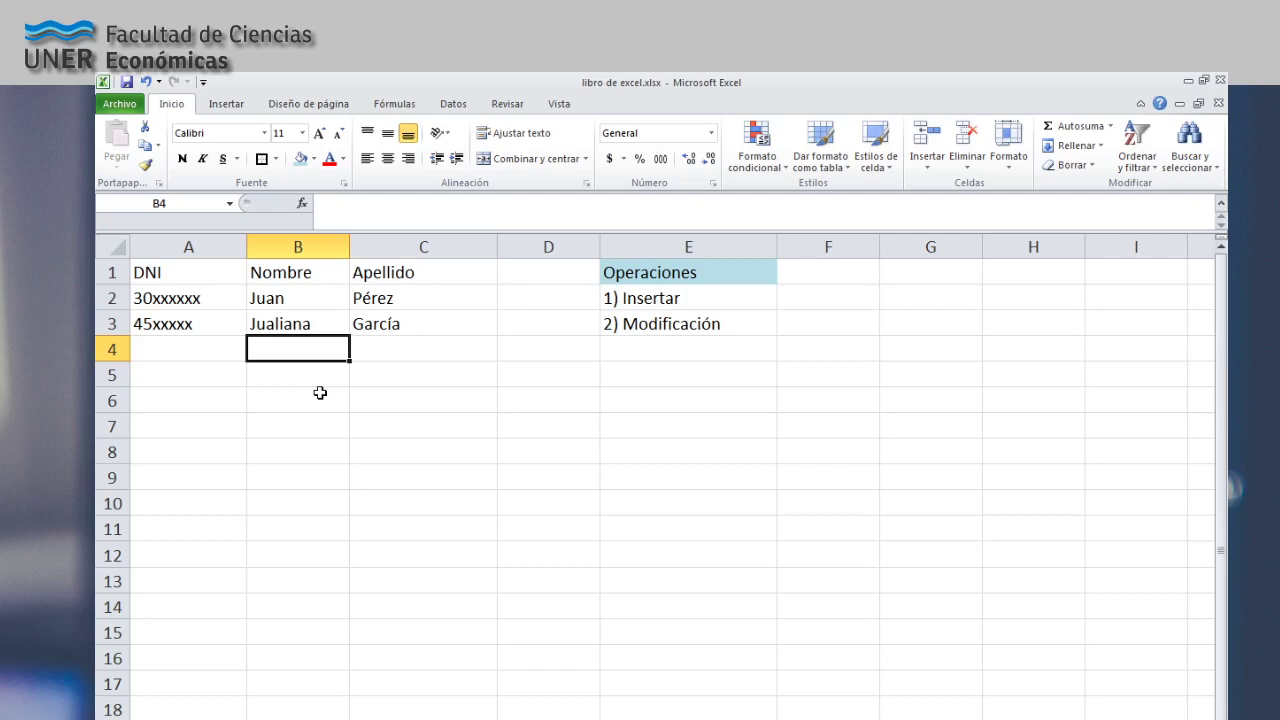
Edit the masked DNI in cell A3 so that it ends in "xxxxyyy".
key("Up")
key("Left")
key("F2")
key("BackSpace")
key("BackSpace")
key("BackSpace")
key("BackSpace")
key("BackSpace")
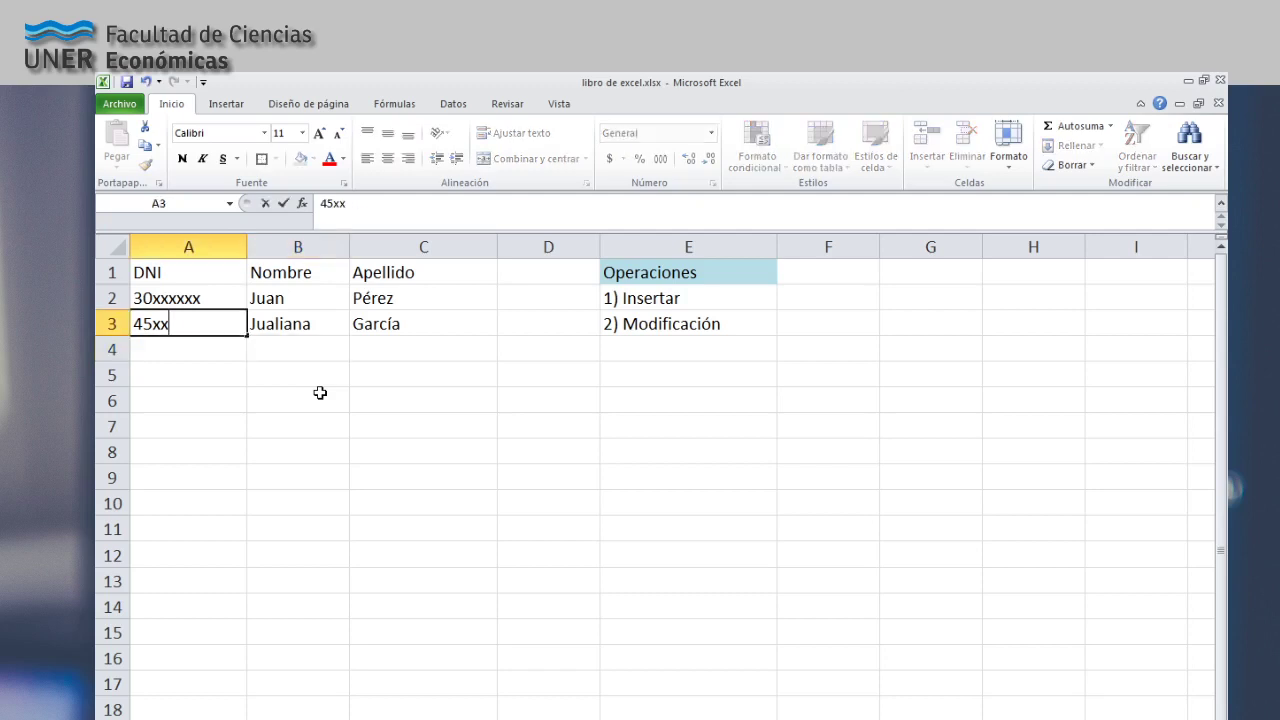
type("xxxxyyy")
key("Return")
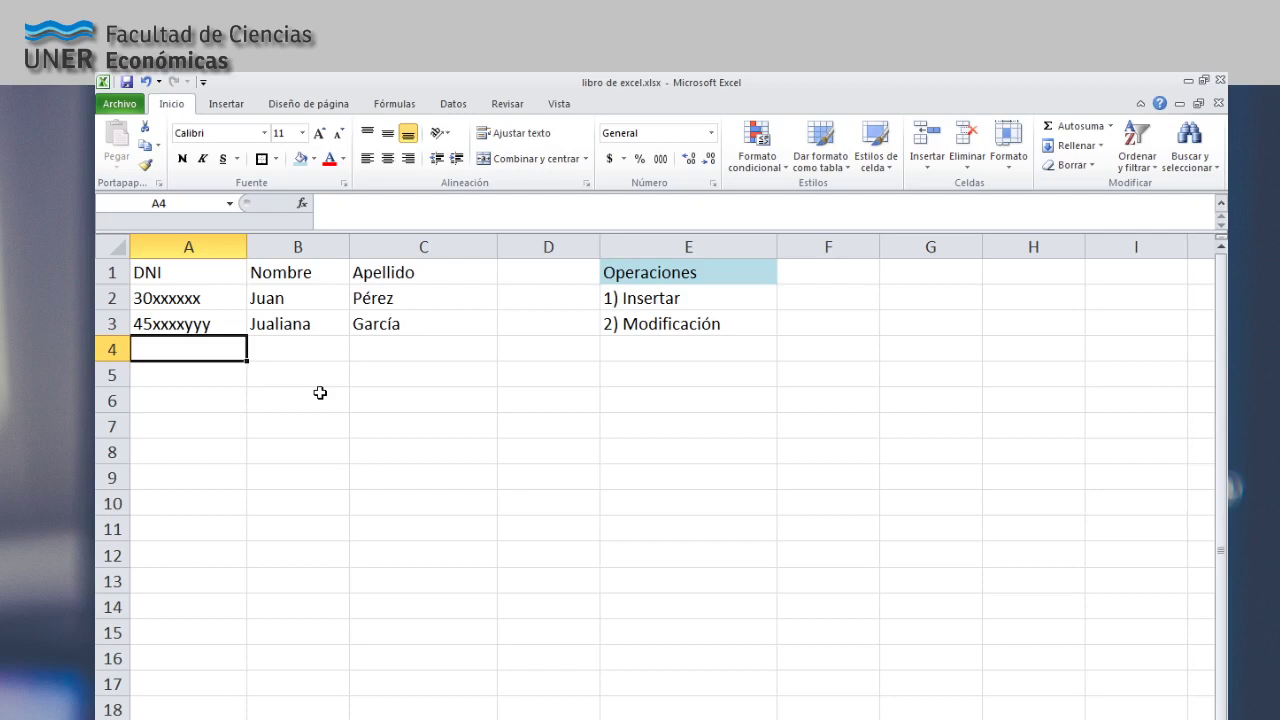
Add "3) Eliminar" in cell E4 as the third item of the Operaciones list.
key("Right")
key("Right")
key("Right")
key("Right")
key("Right")
key("Left")
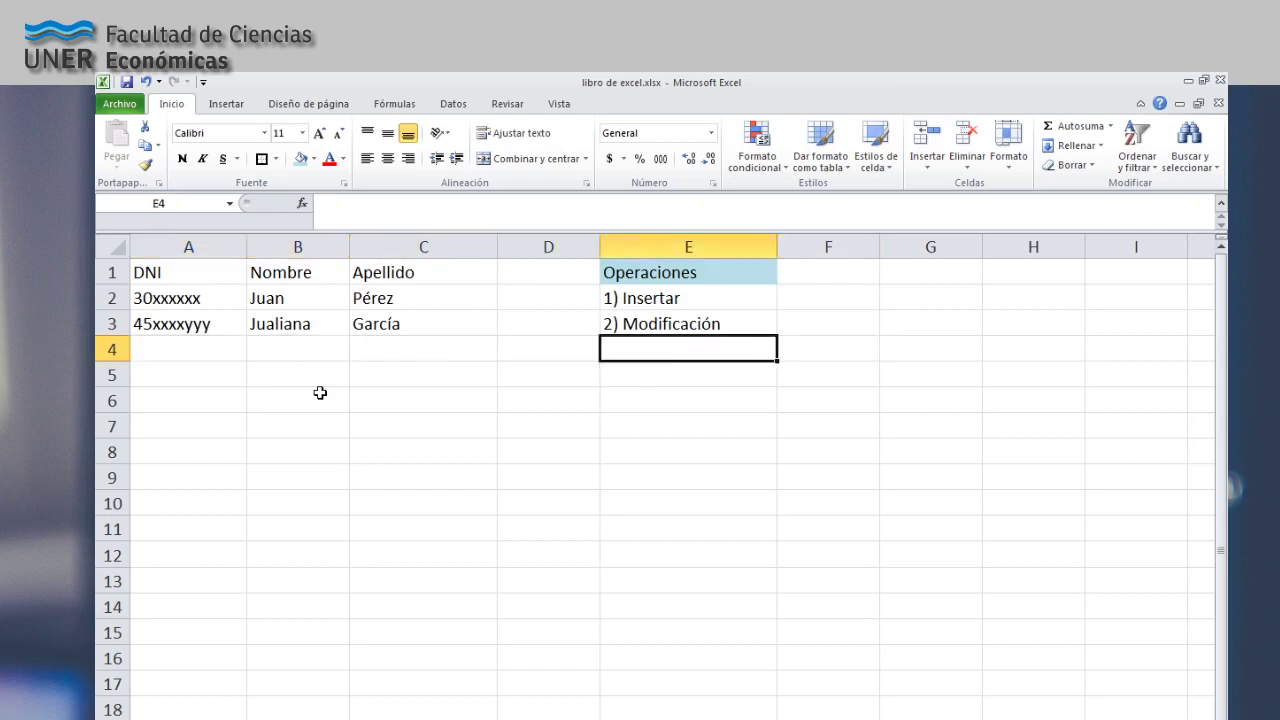
type("3) Eli")
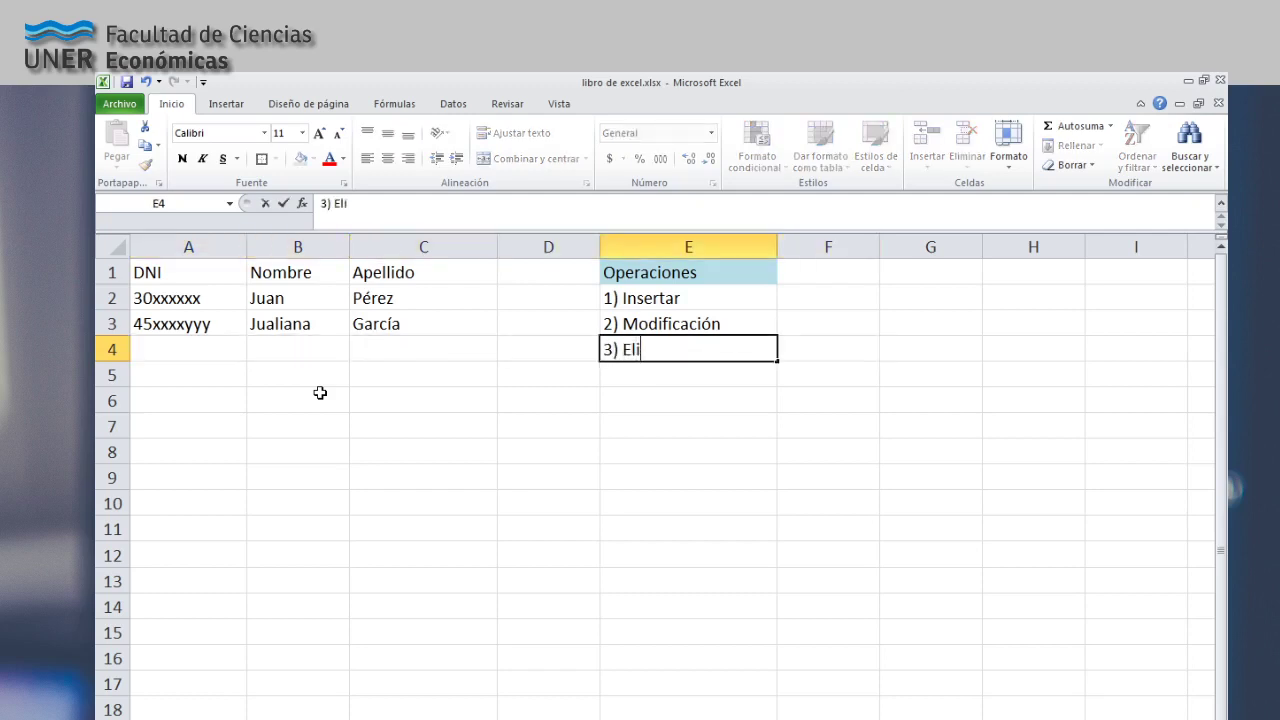
type("minar")
key("Return")
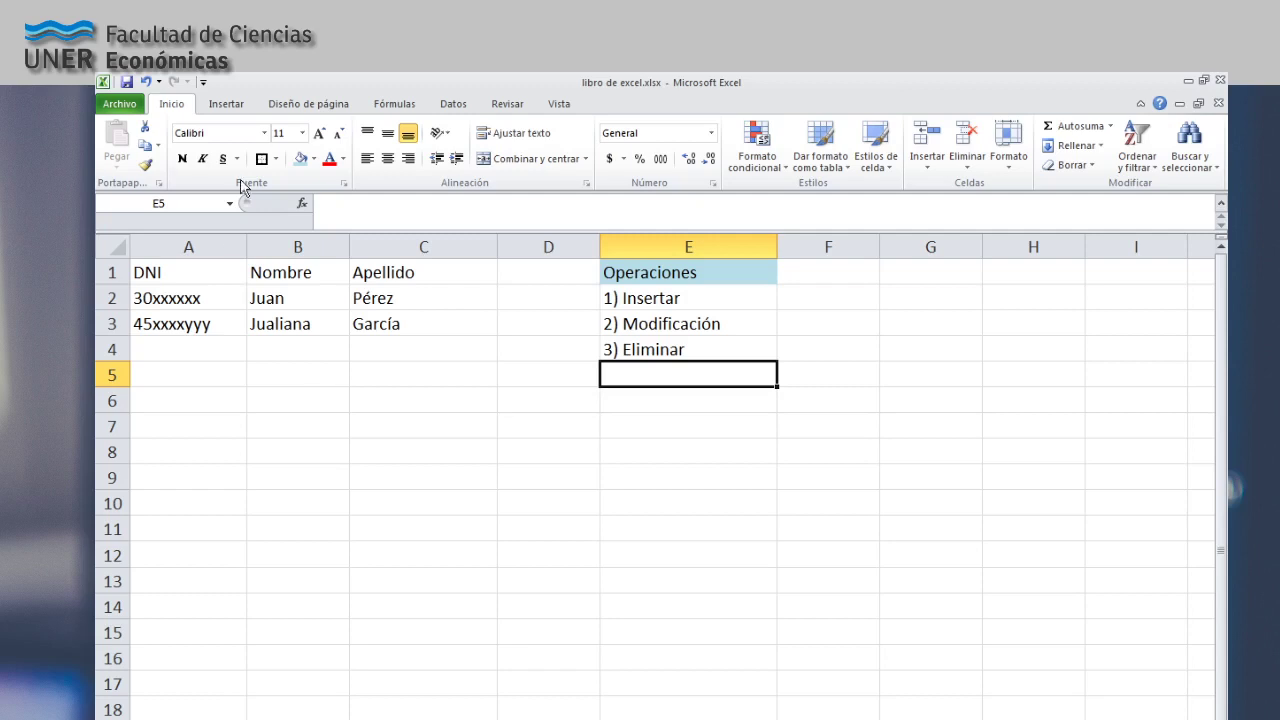
Go through the DNI, first name and surname entries in cells A2:C3 one by one.
left_click(356, 335)
left_click(209, 326)
left_click(265, 302)
left_click(218, 309)
left_click(300, 328)
left_click(303, 302)
left_click(396, 300)
left_click(380, 331)
left_click(297, 329)
left_click(294, 300)
left_click(250, 333)
left_click(271, 299)
left_click(270, 326)
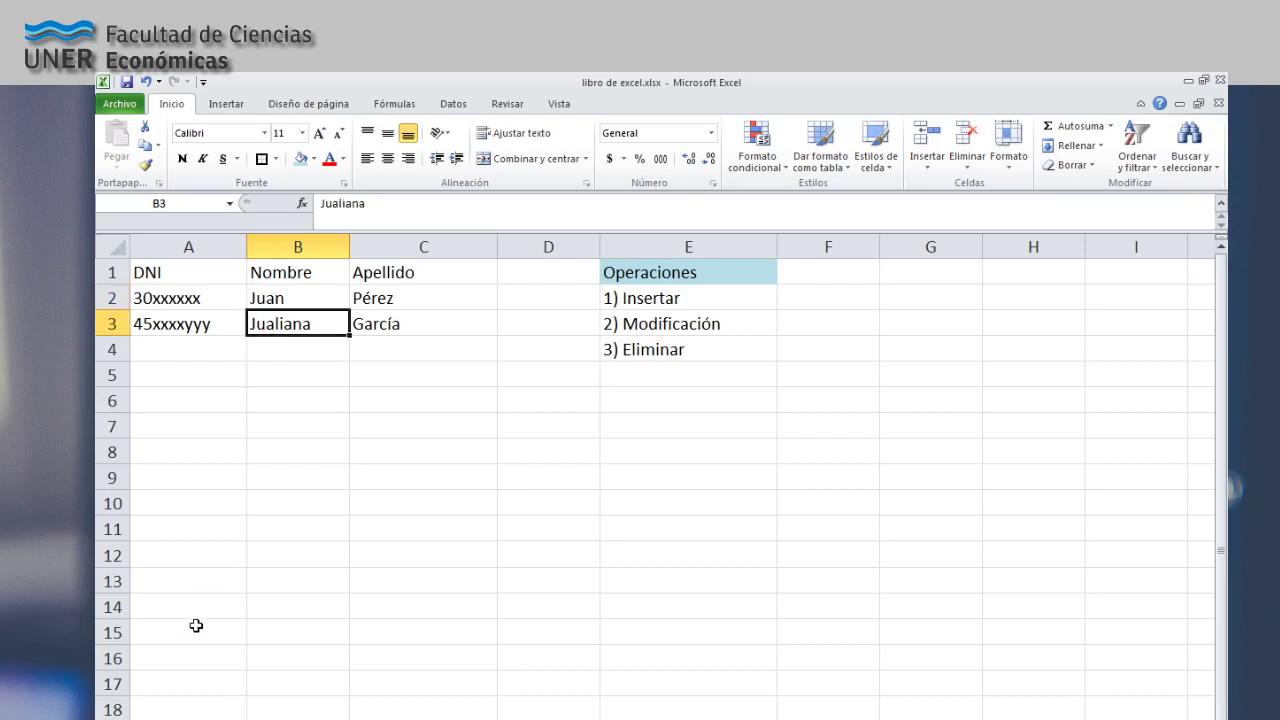
Delete the first name in cell B3 and undo the deletion.
left_click(322, 434)
left_click(307, 324)
key("Delete")
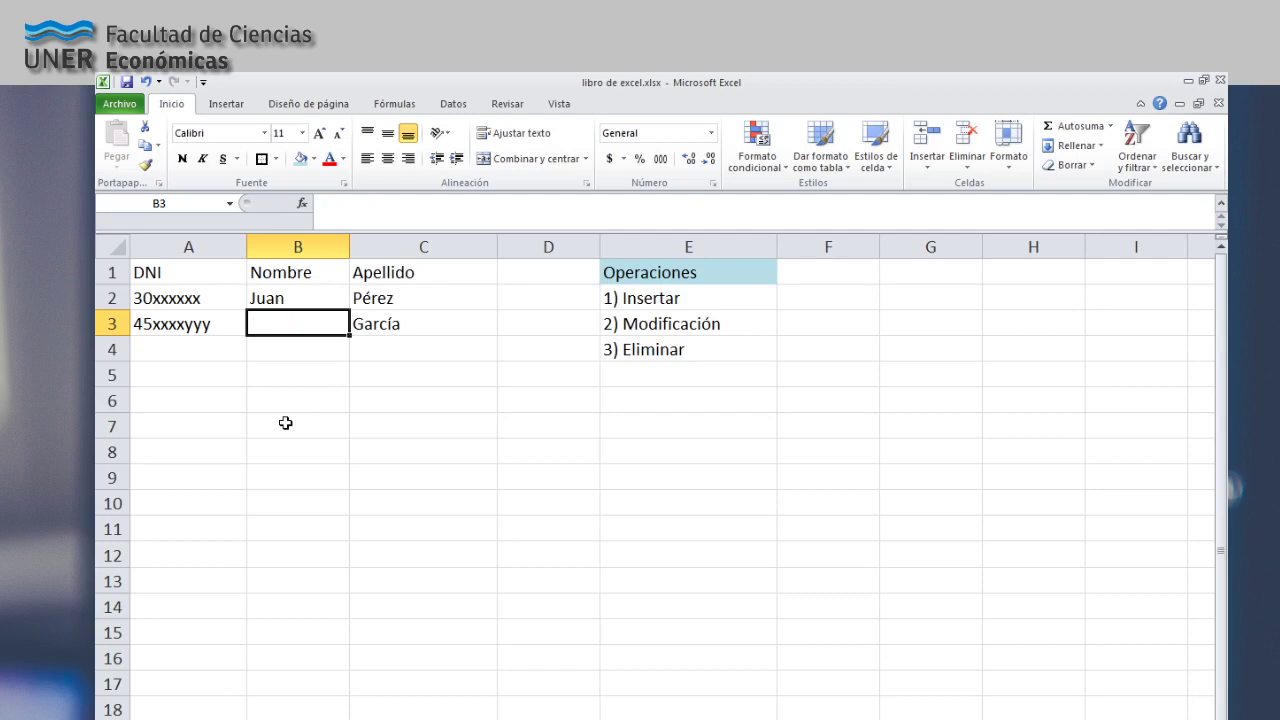
key("ctrl+z")
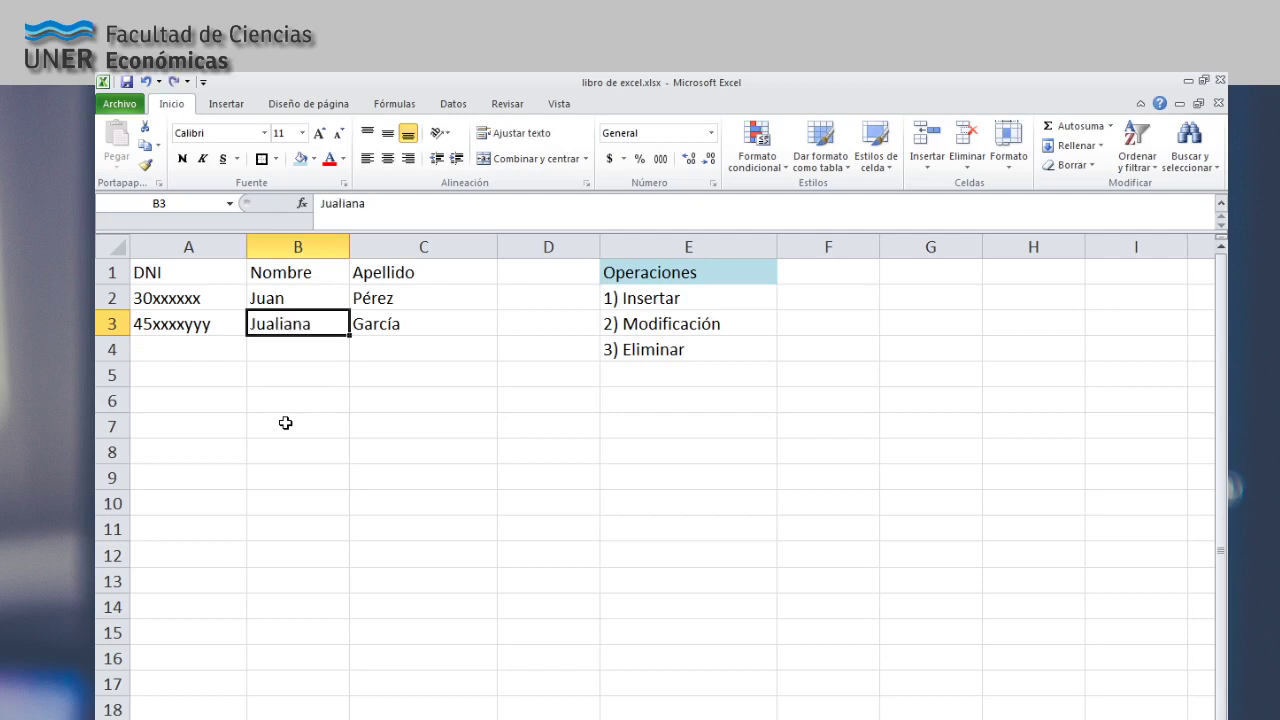
Review the shift-left, shift-up, entire row and entire column options for deleting cell B3, and cancel without deleting it.
right_click(299, 320)
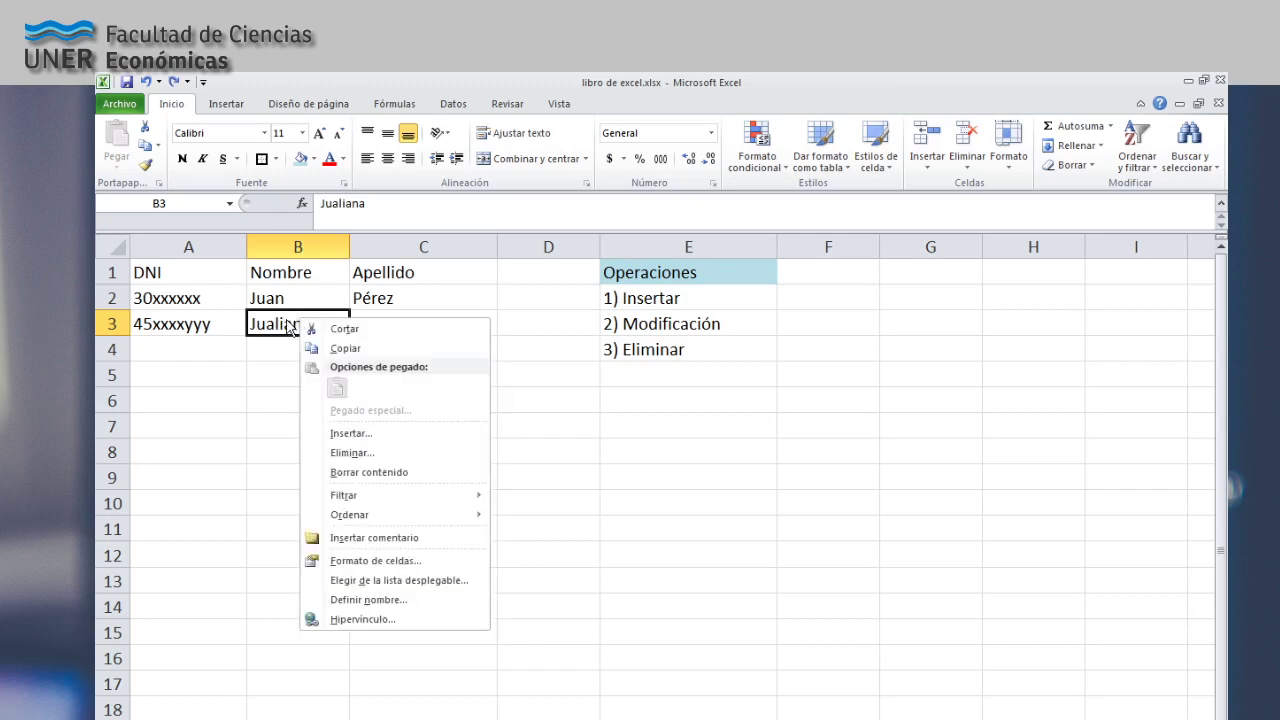
left_click(372, 455)
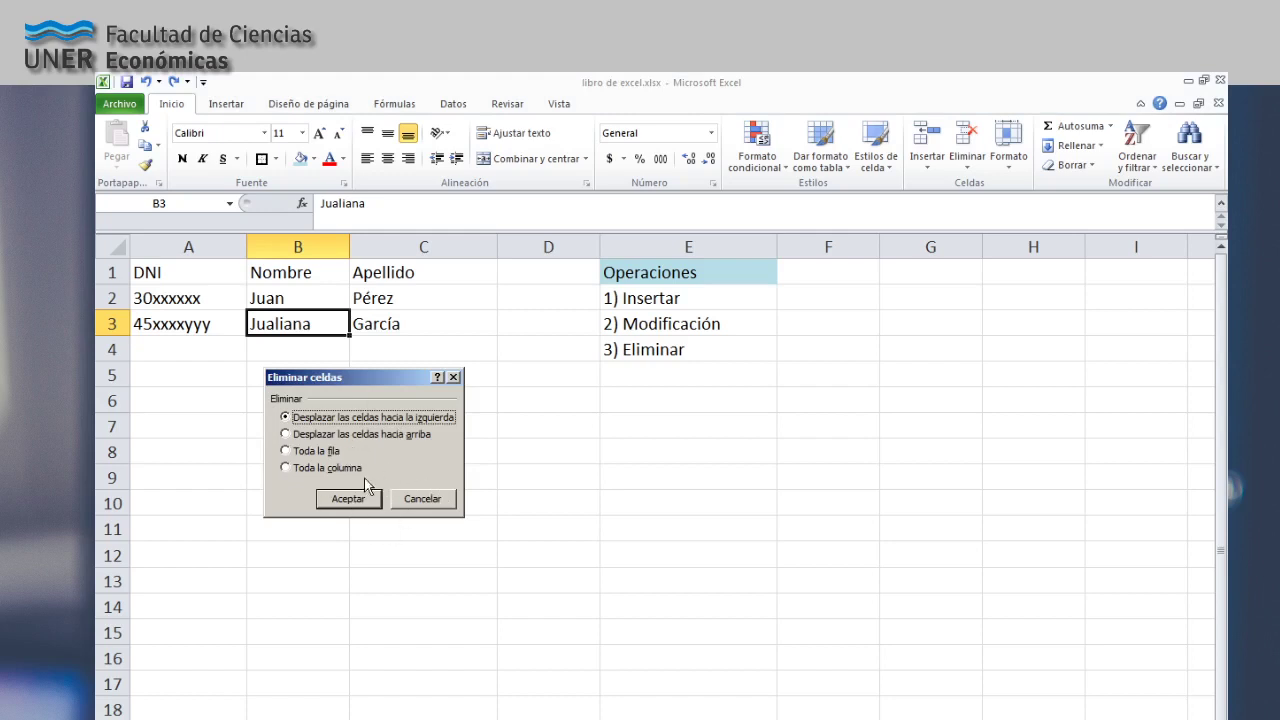
left_click(316, 451)
left_click(333, 450)
left_click(342, 419)
left_click(357, 435)
left_click(356, 417)
left_click(423, 499)
left_click(449, 554)
left_click(319, 334)
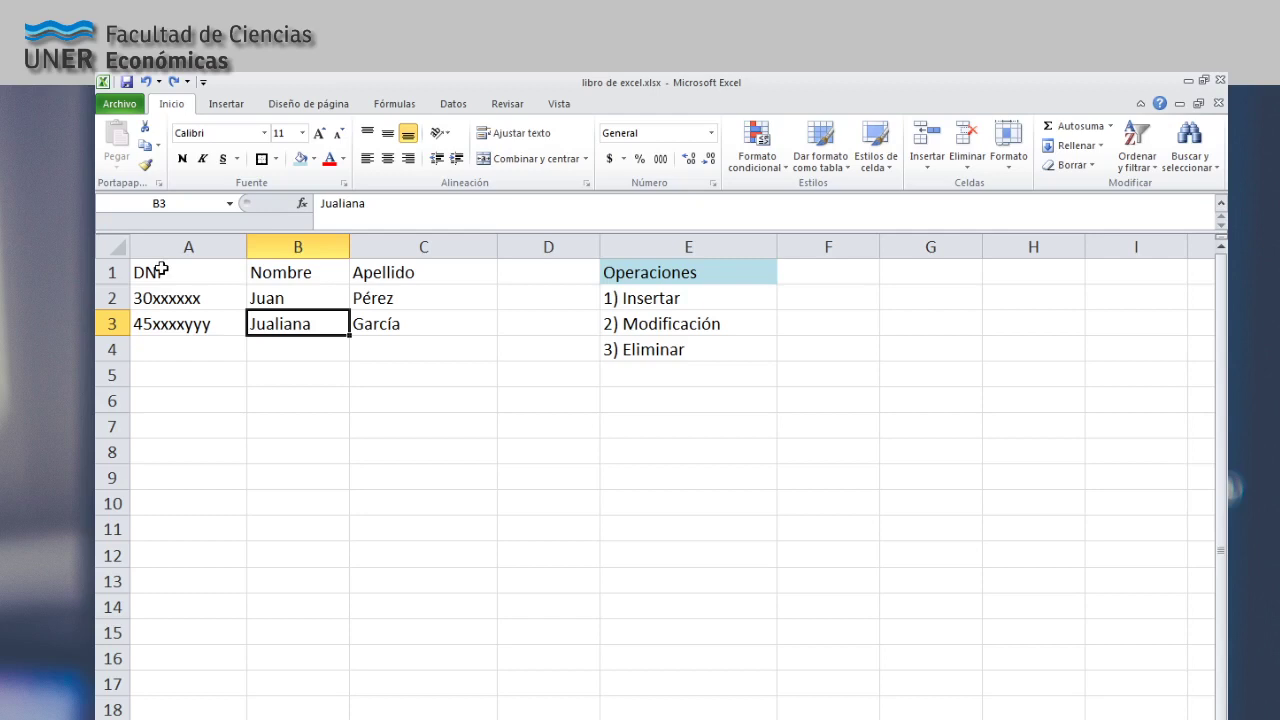
Select the Operaciones list with its heading in cells E1:E4.
left_click_drag(694, 270, 669, 357)
left_click(686, 398)
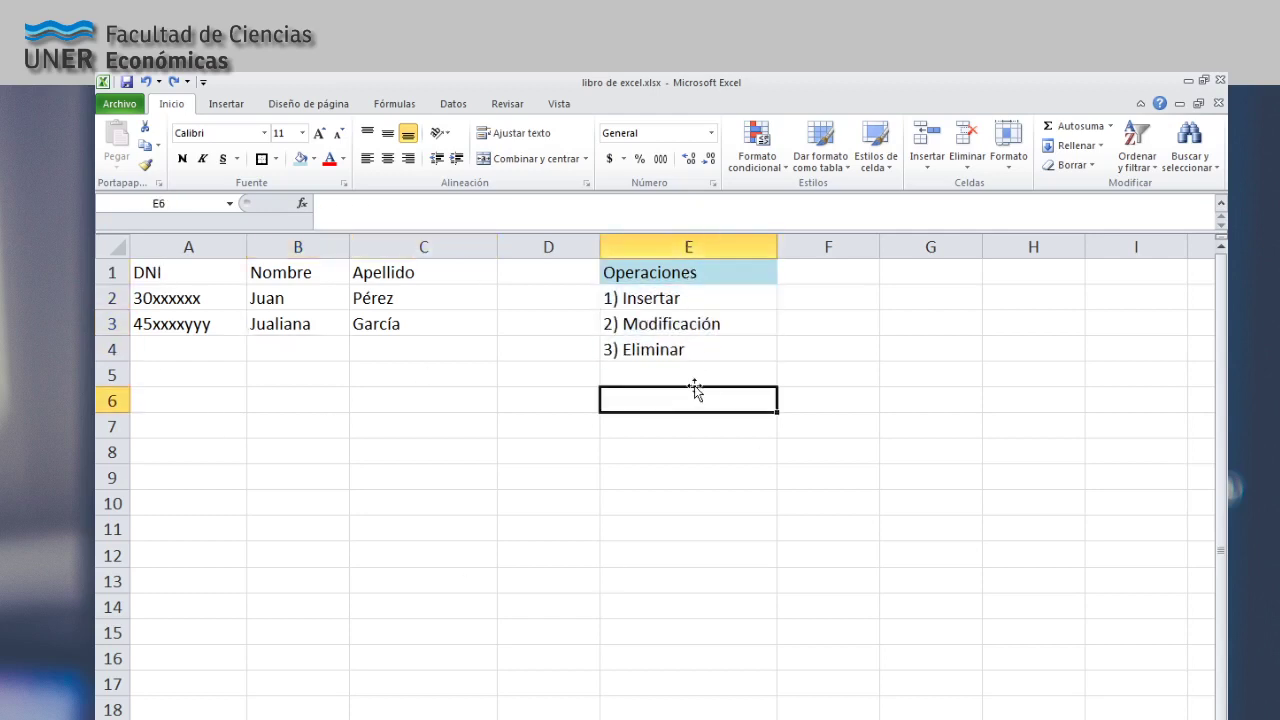
scroll(692, 388, "up", 1)
left_click_drag(736, 284, 723, 370)
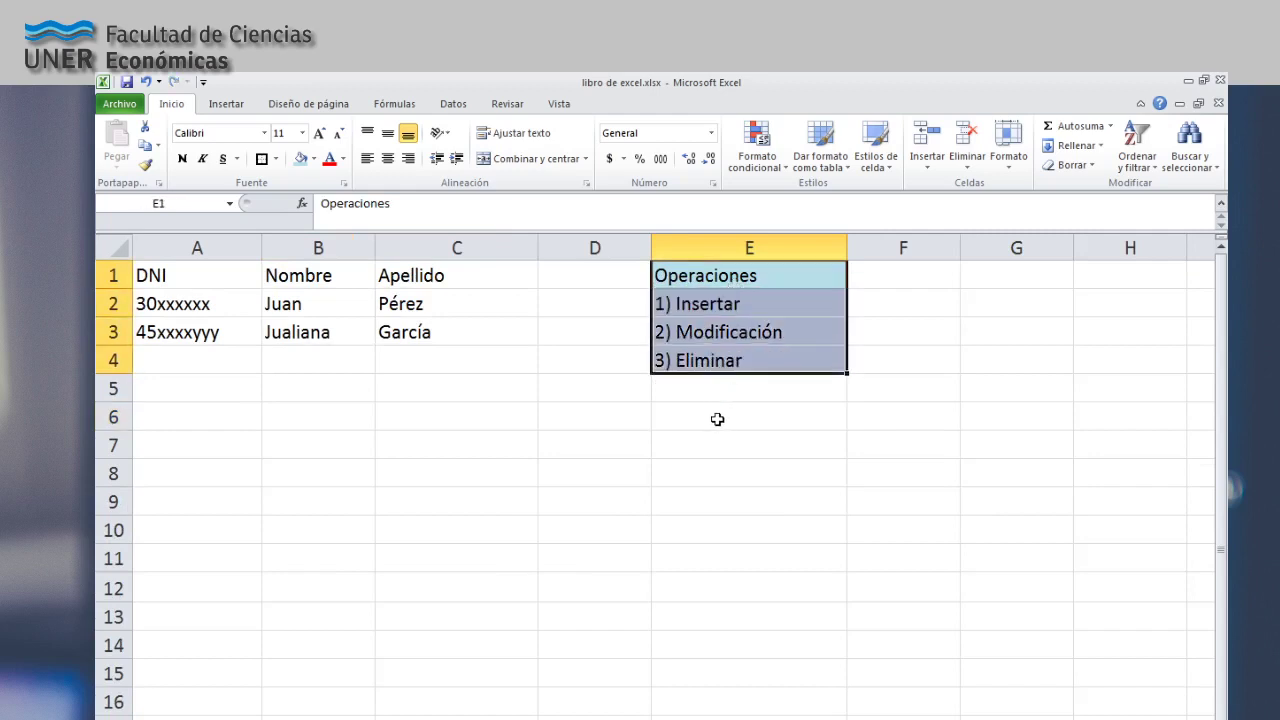